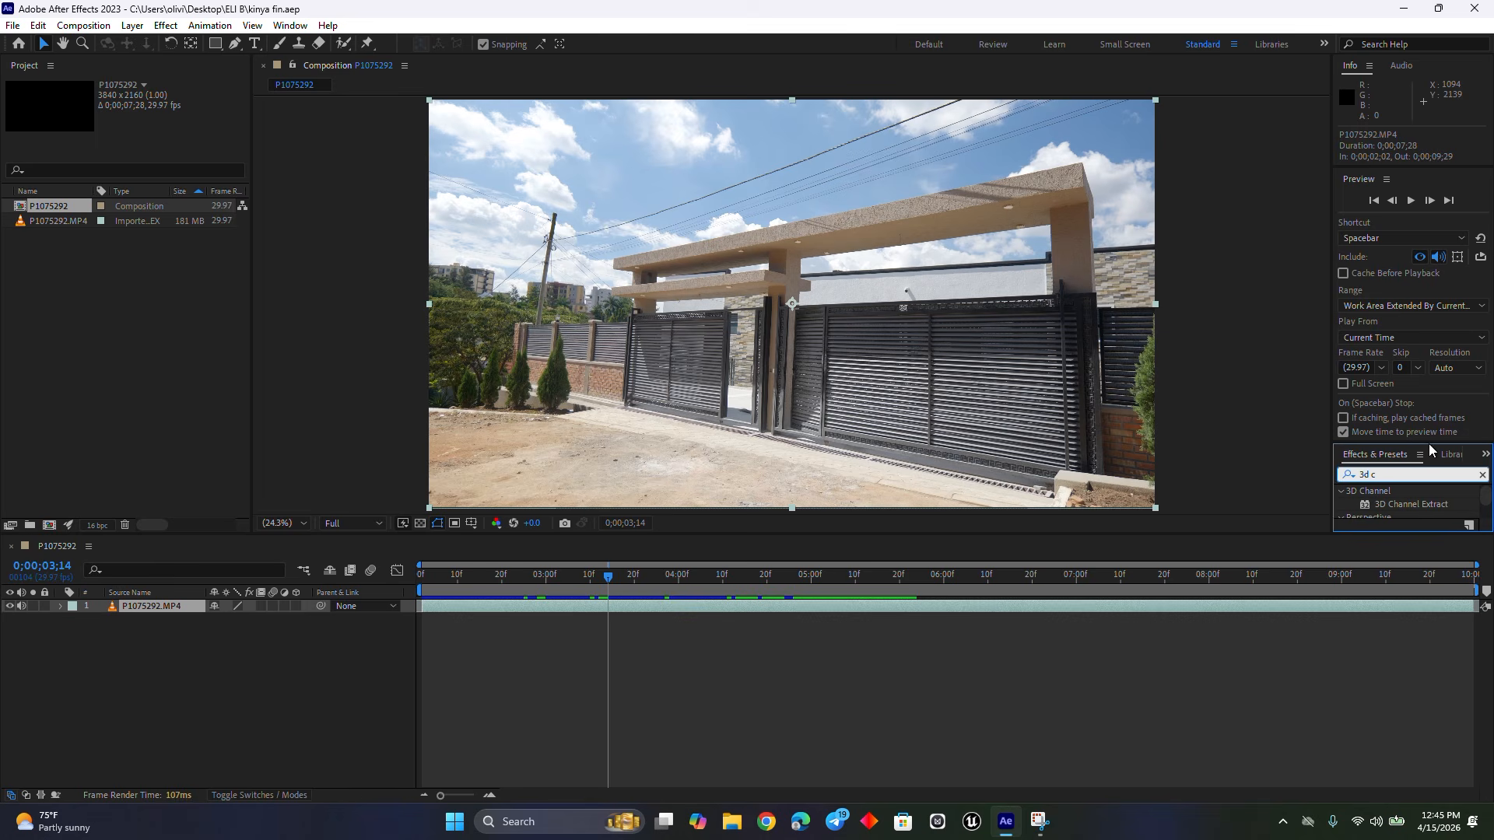
Step: Apply the 3D Camera Tracker effect to the P1075292.MP4 layer
left_click_drag(1429, 444, 1429, 375)
left_click(1405, 464)
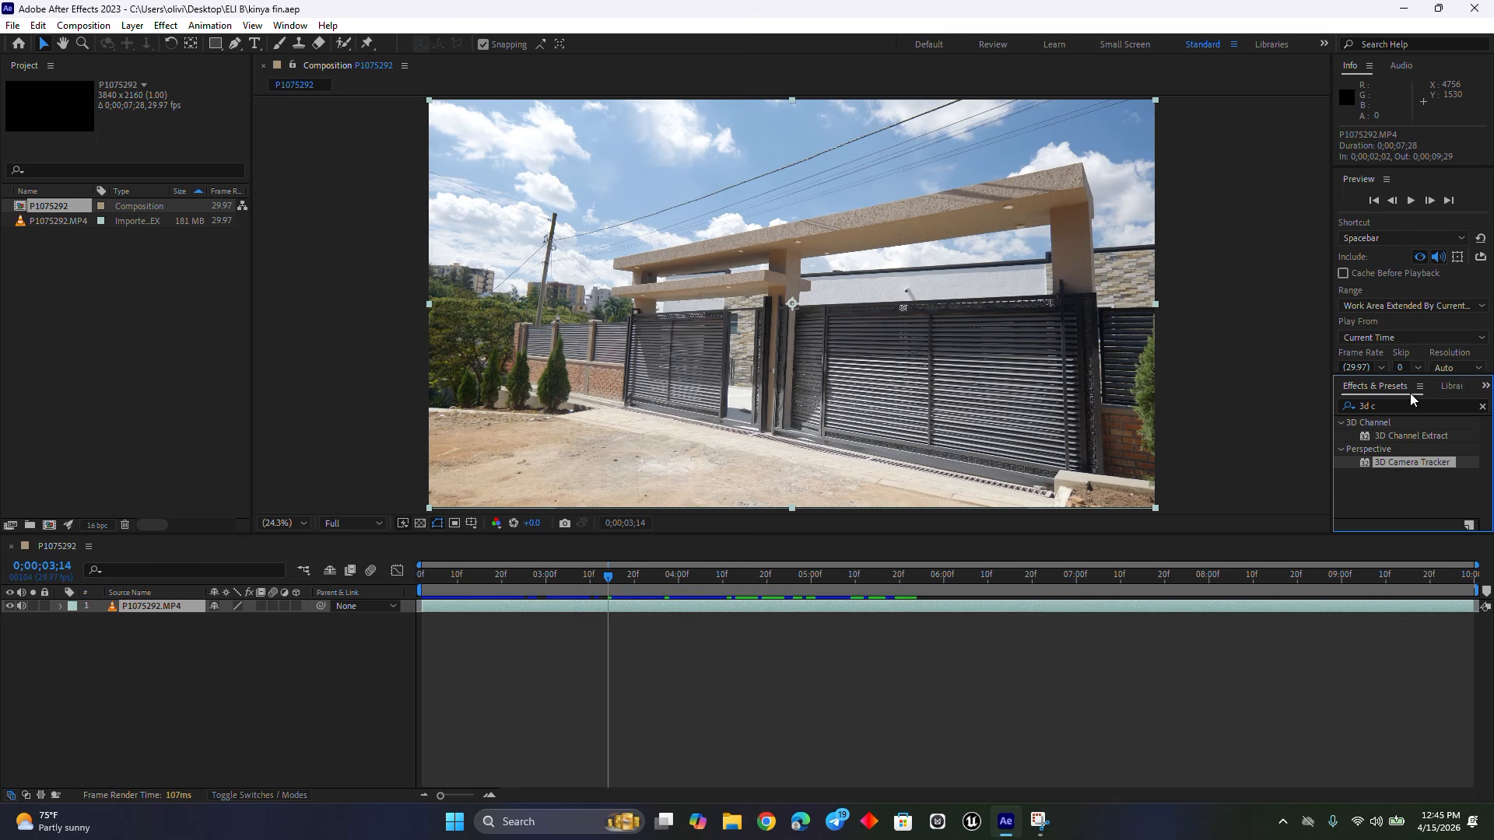
left_click(292, 26)
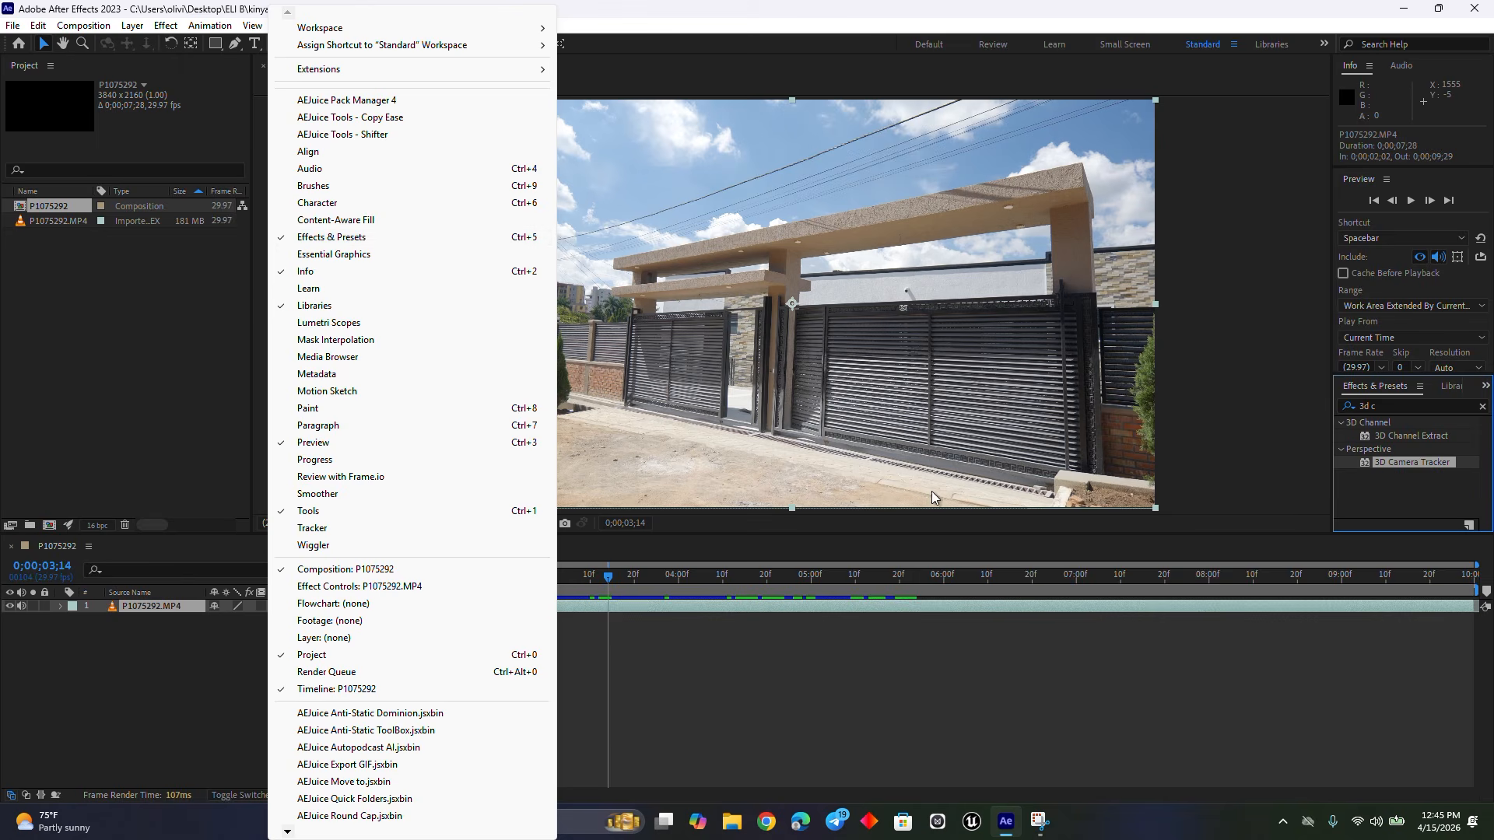
left_click(1404, 471)
left_click_drag(1417, 465, 149, 609)
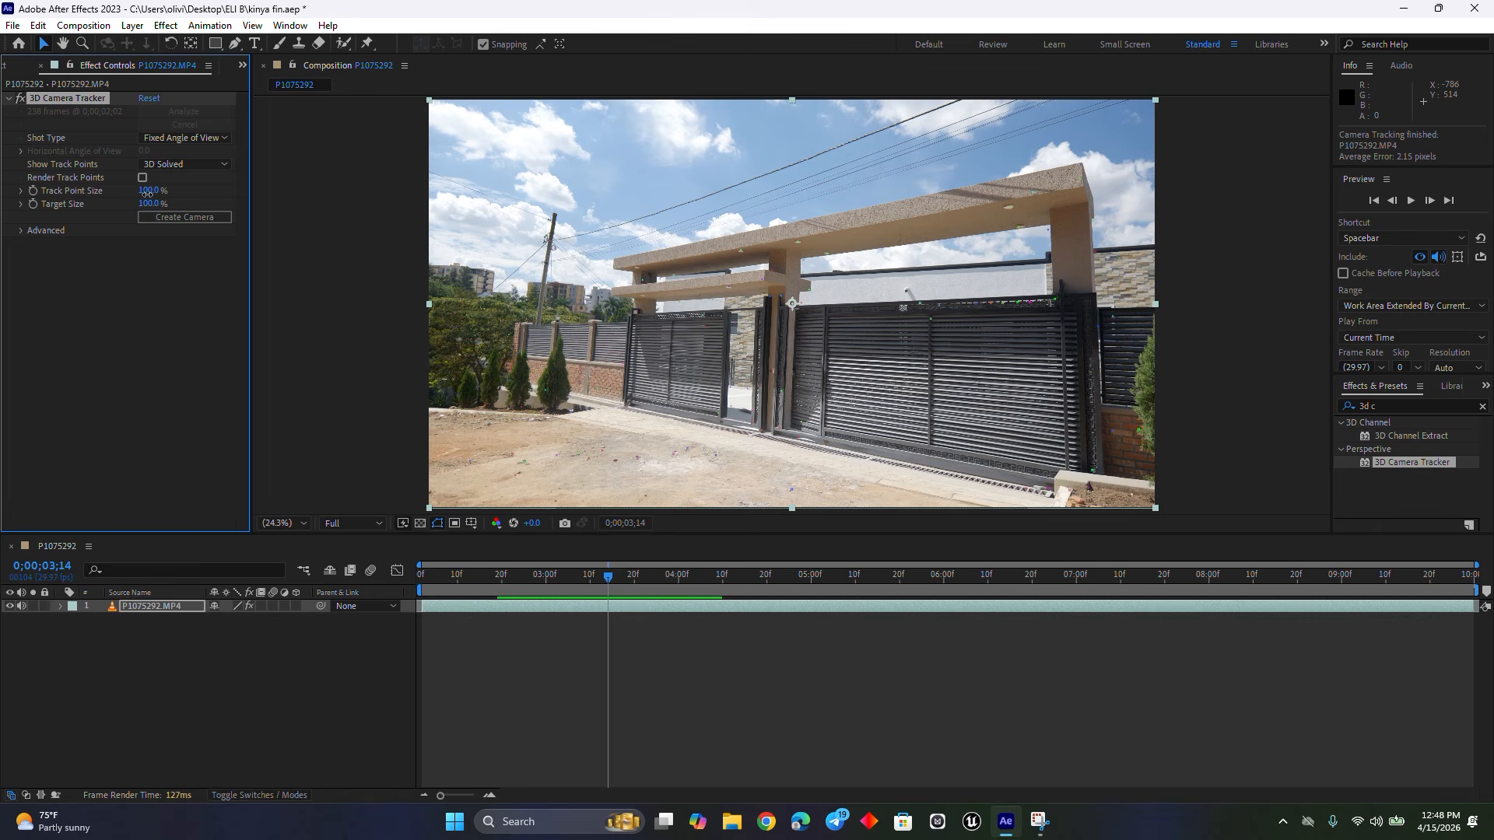
Step: Set the track point size to 420% and create a text layer and camera from the track points on the beam above the gate's central post
left_click_drag(188, 193, 383, 199)
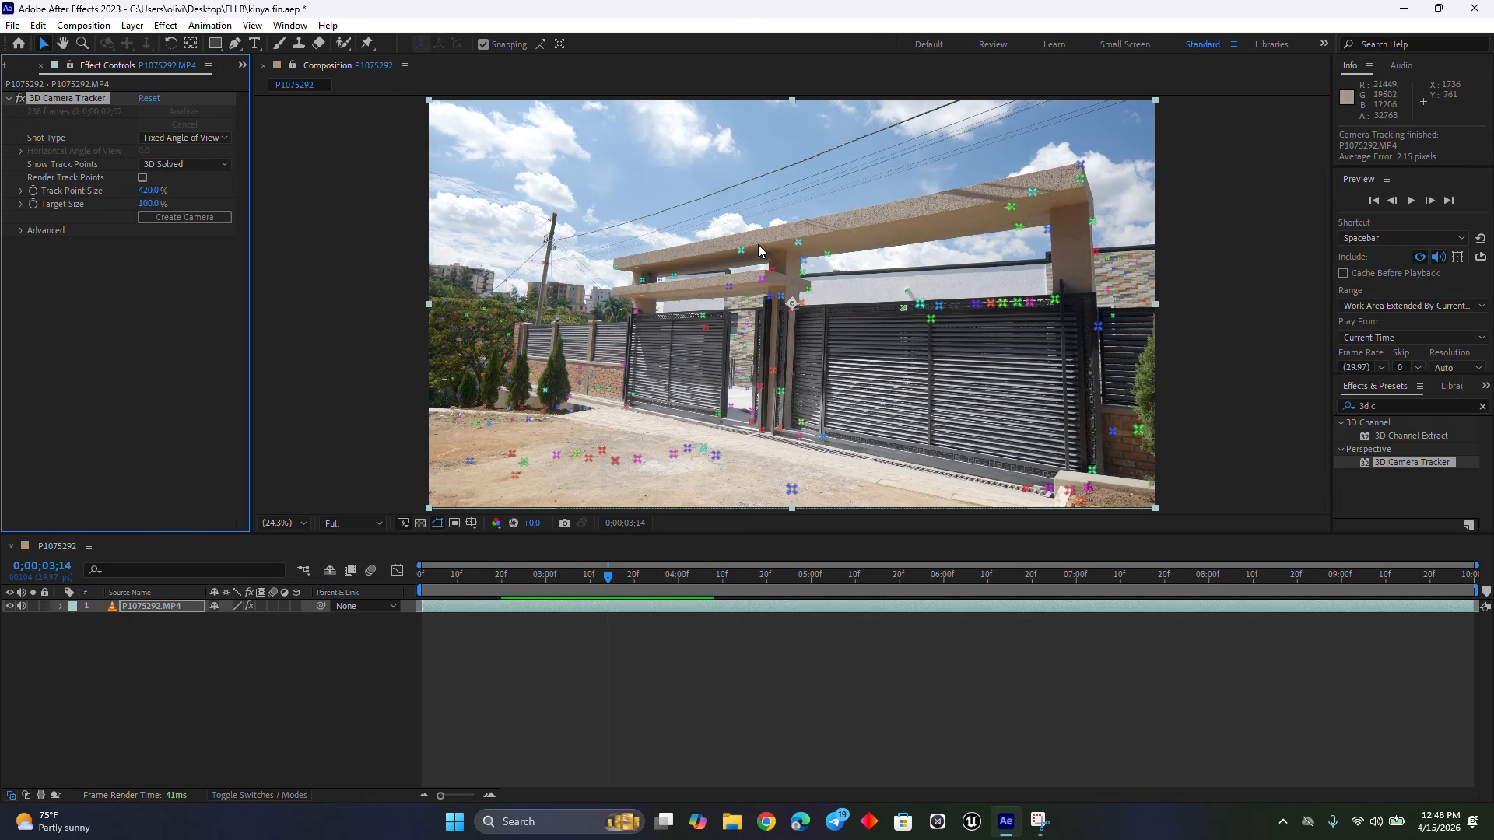
mouse_move(741, 231)
left_mouse_down()
mouse_move(739, 284)
mouse_move(767, 295)
mouse_move(799, 228)
mouse_move(753, 237)
left_mouse_up()
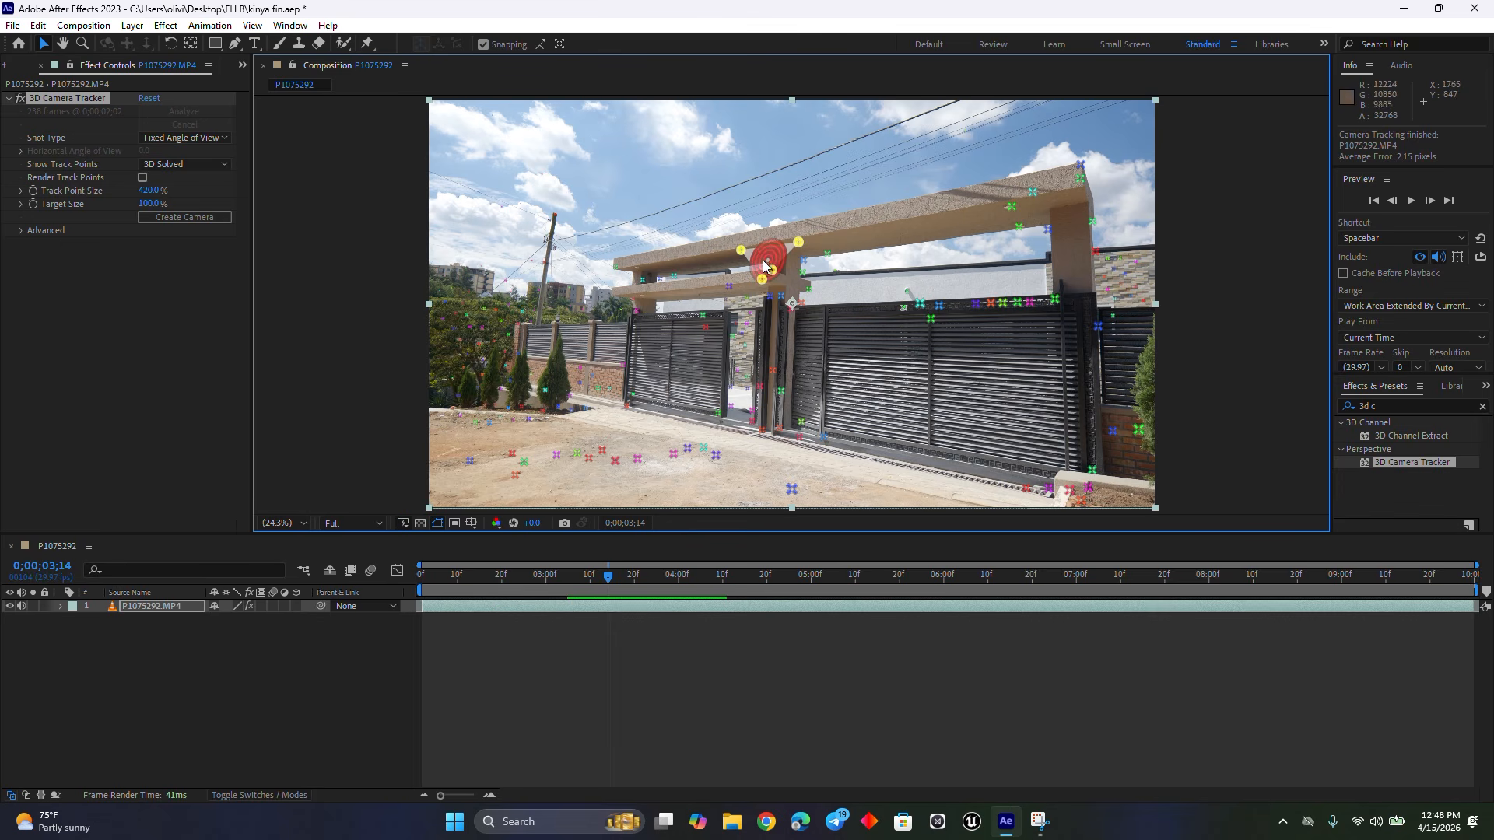
right_click(770, 268)
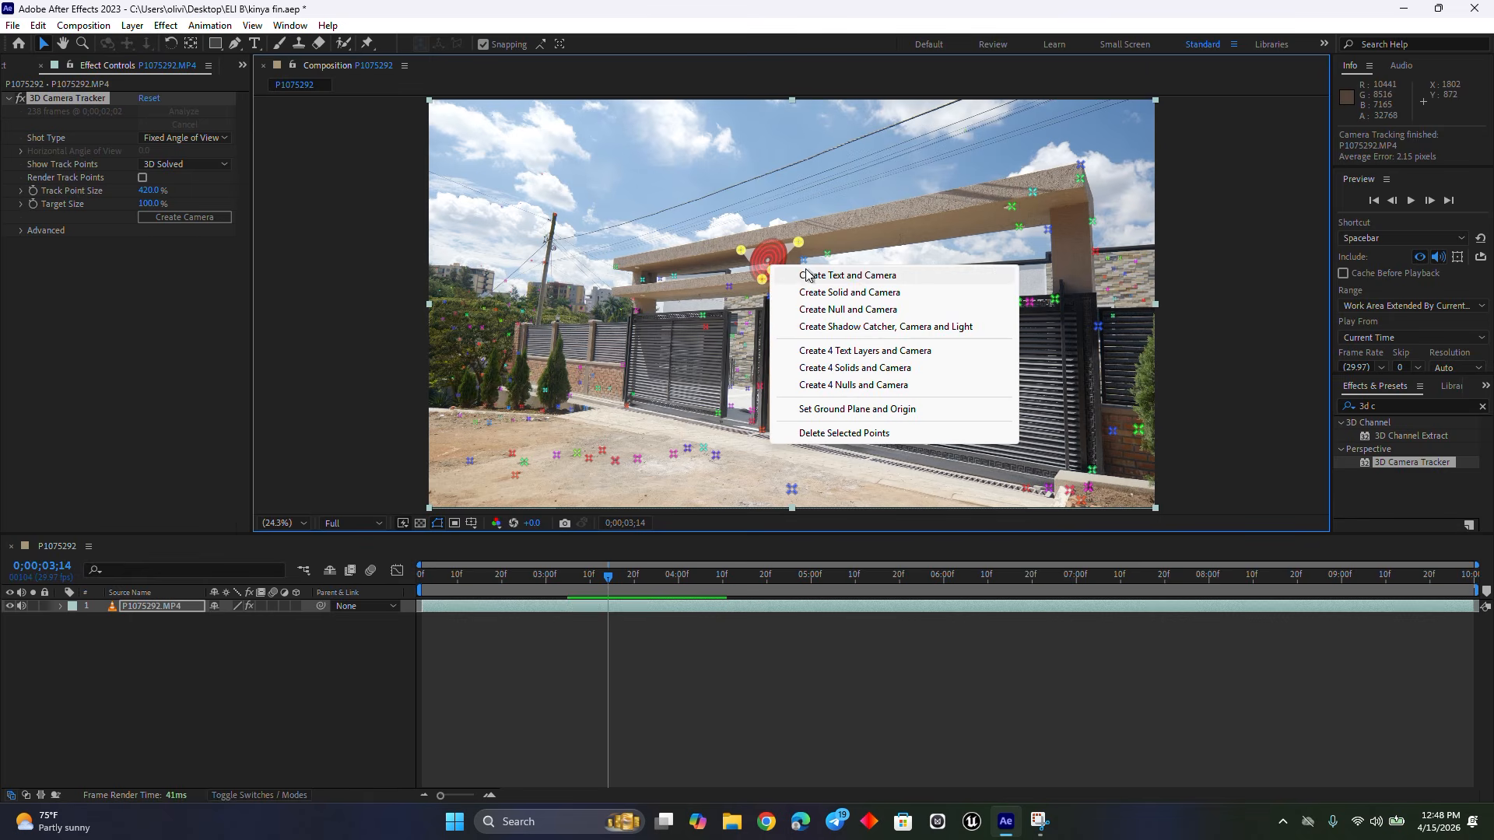
left_click(849, 276)
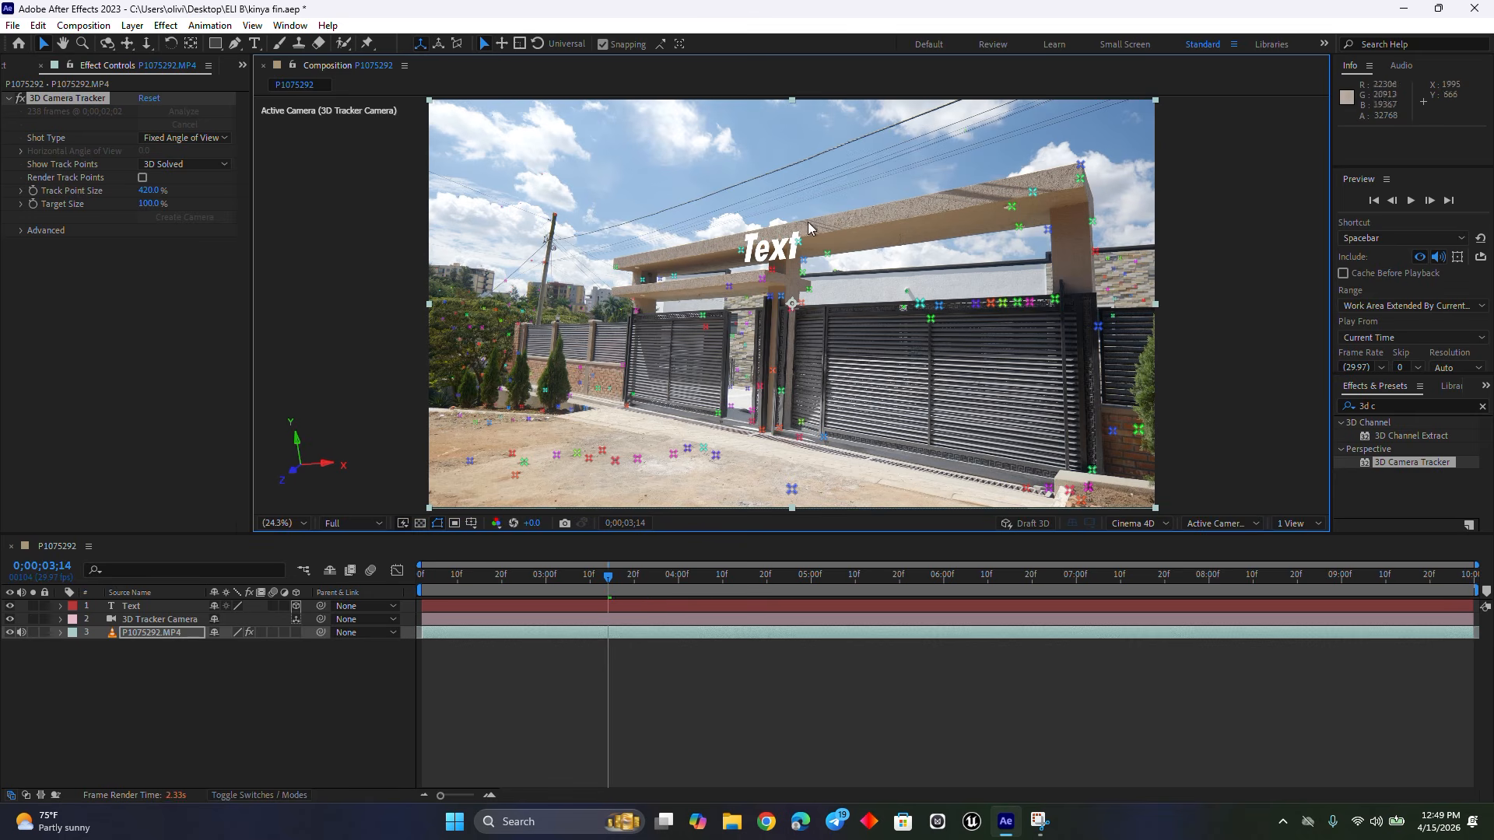
Step: Replace the placeholder wording of the tracked text layer with INYUBAKO
left_click(255, 43)
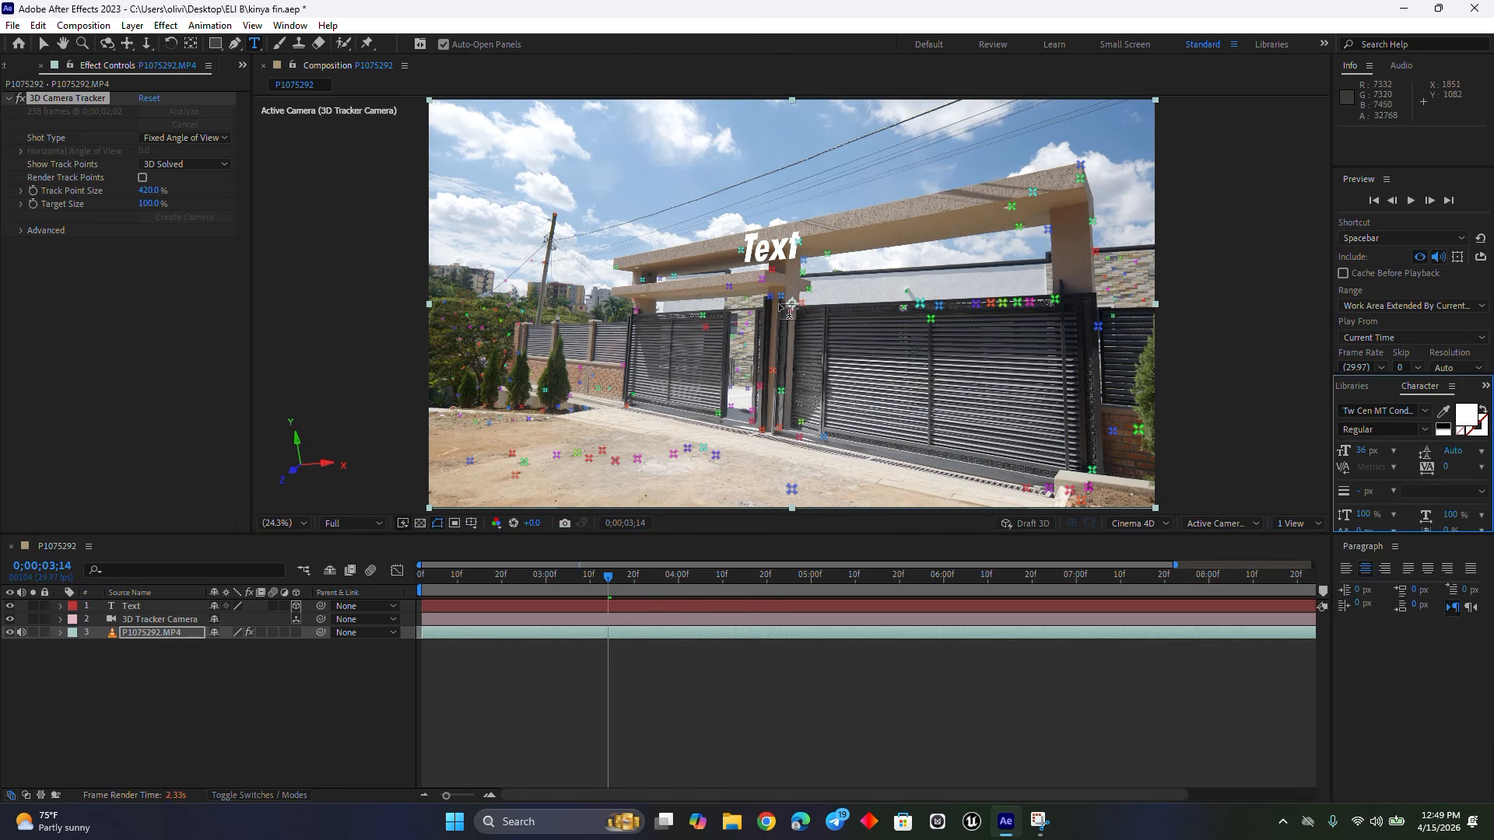
left_click(767, 244)
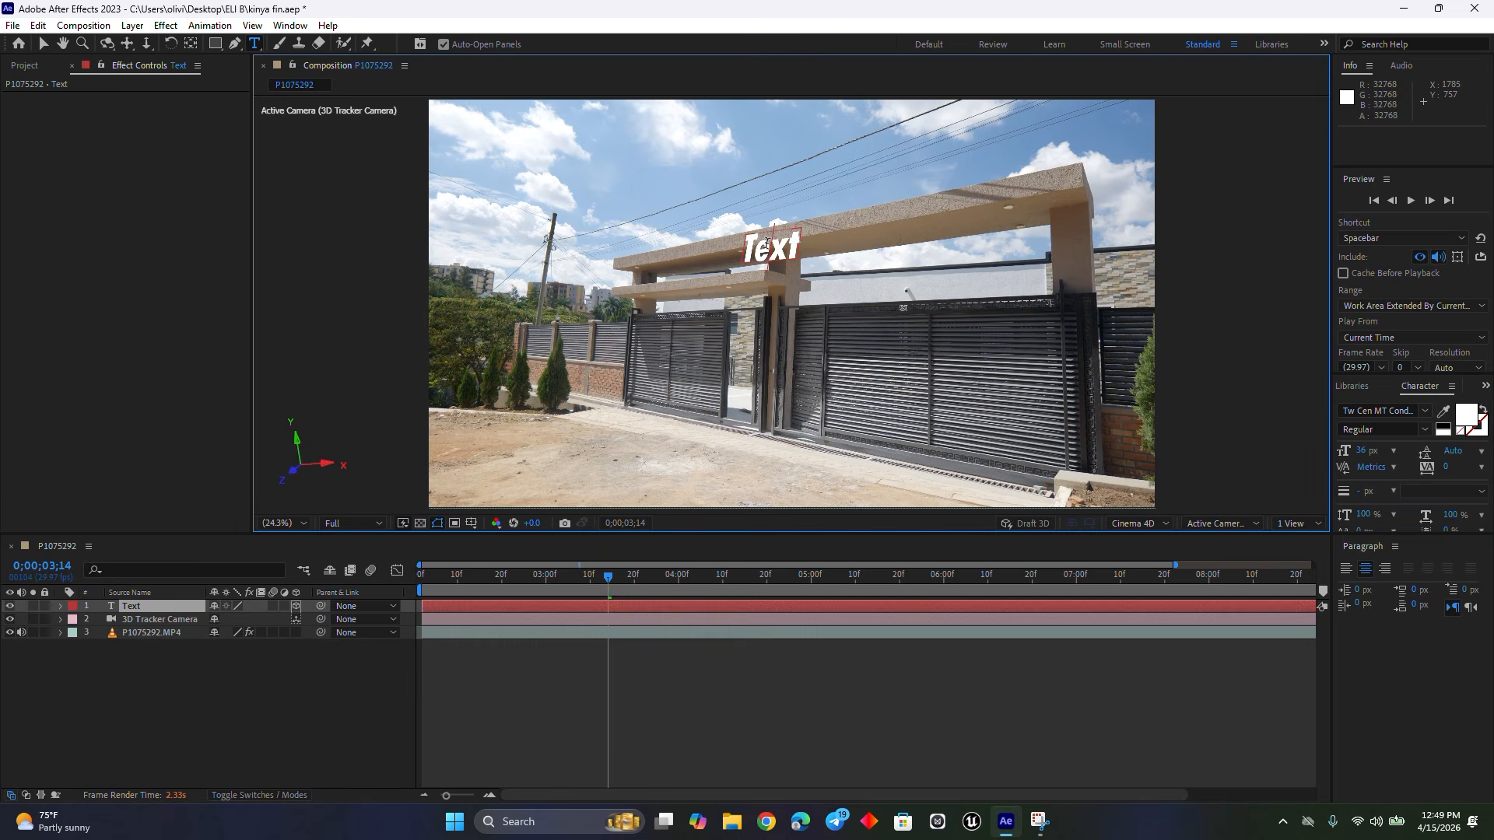
double_click(766, 244)
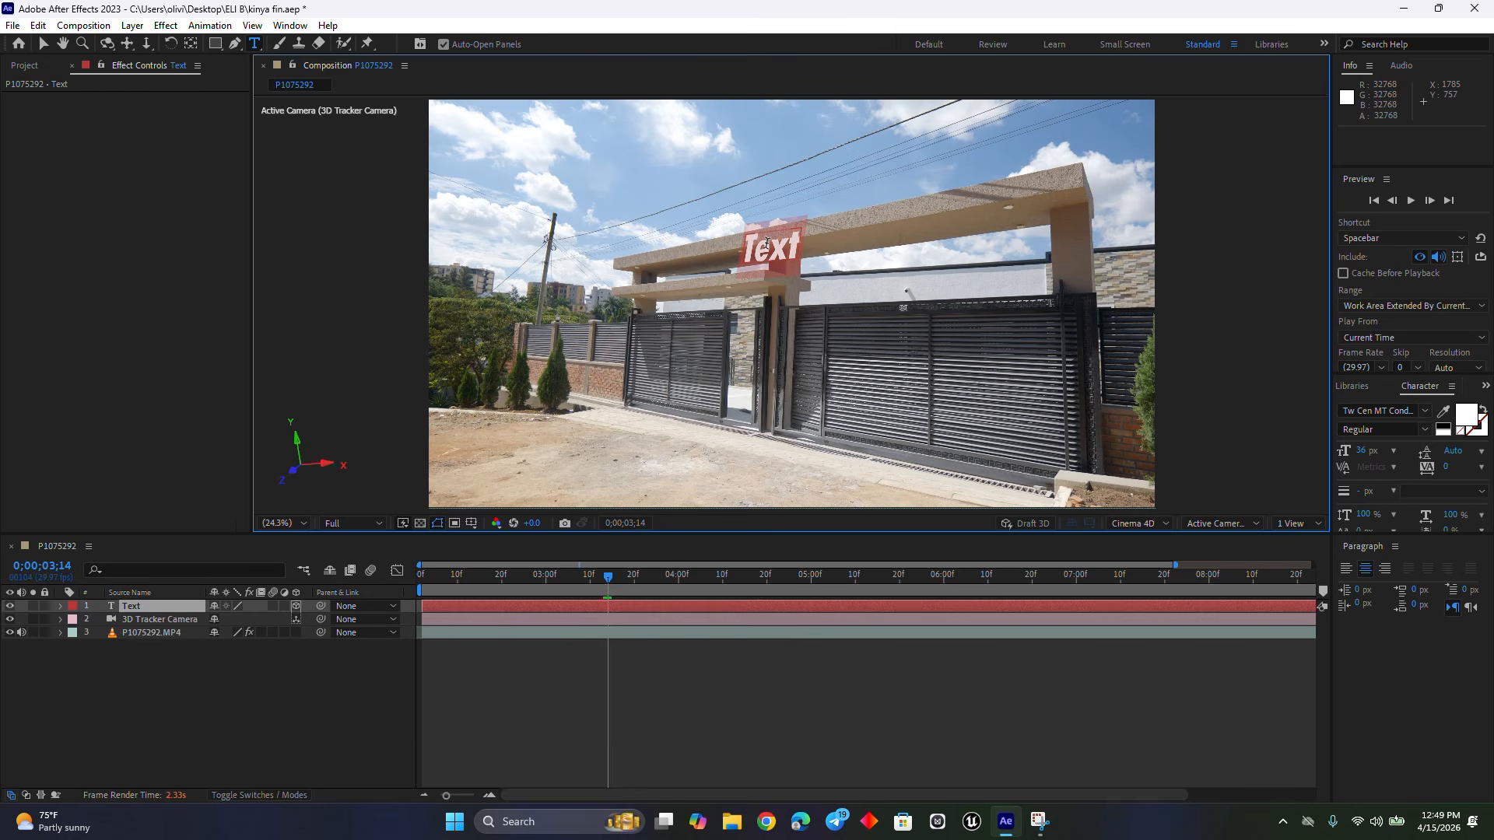
type("INYUBAKO")
key("Escape")
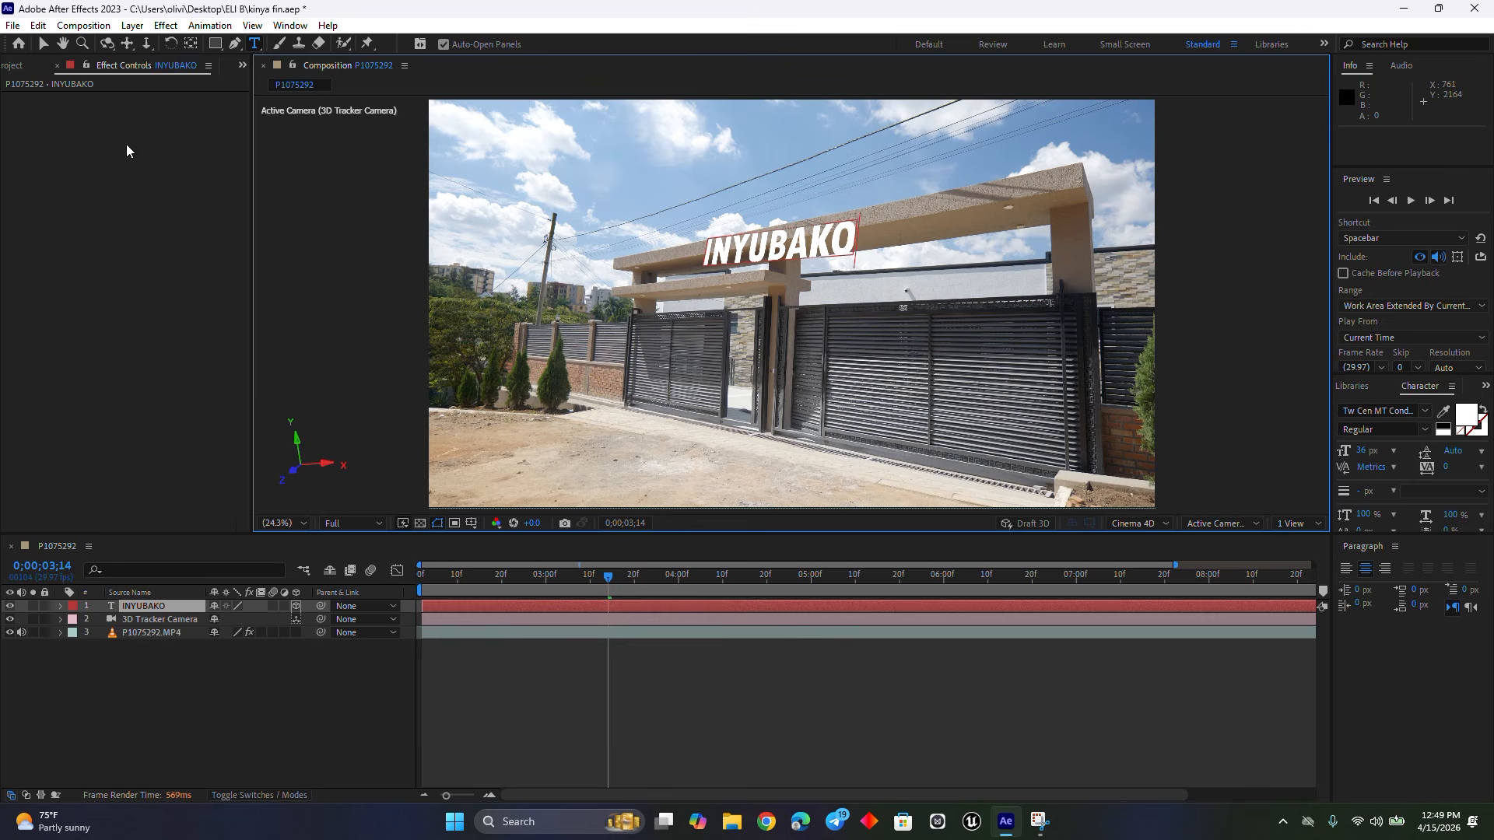
Step: Enlarge the INYUBAKO text to a scale of about 9483% by 8698%
left_click(42, 43)
left_click_drag(856, 226, 921, 201)
key("Caps_Lock")
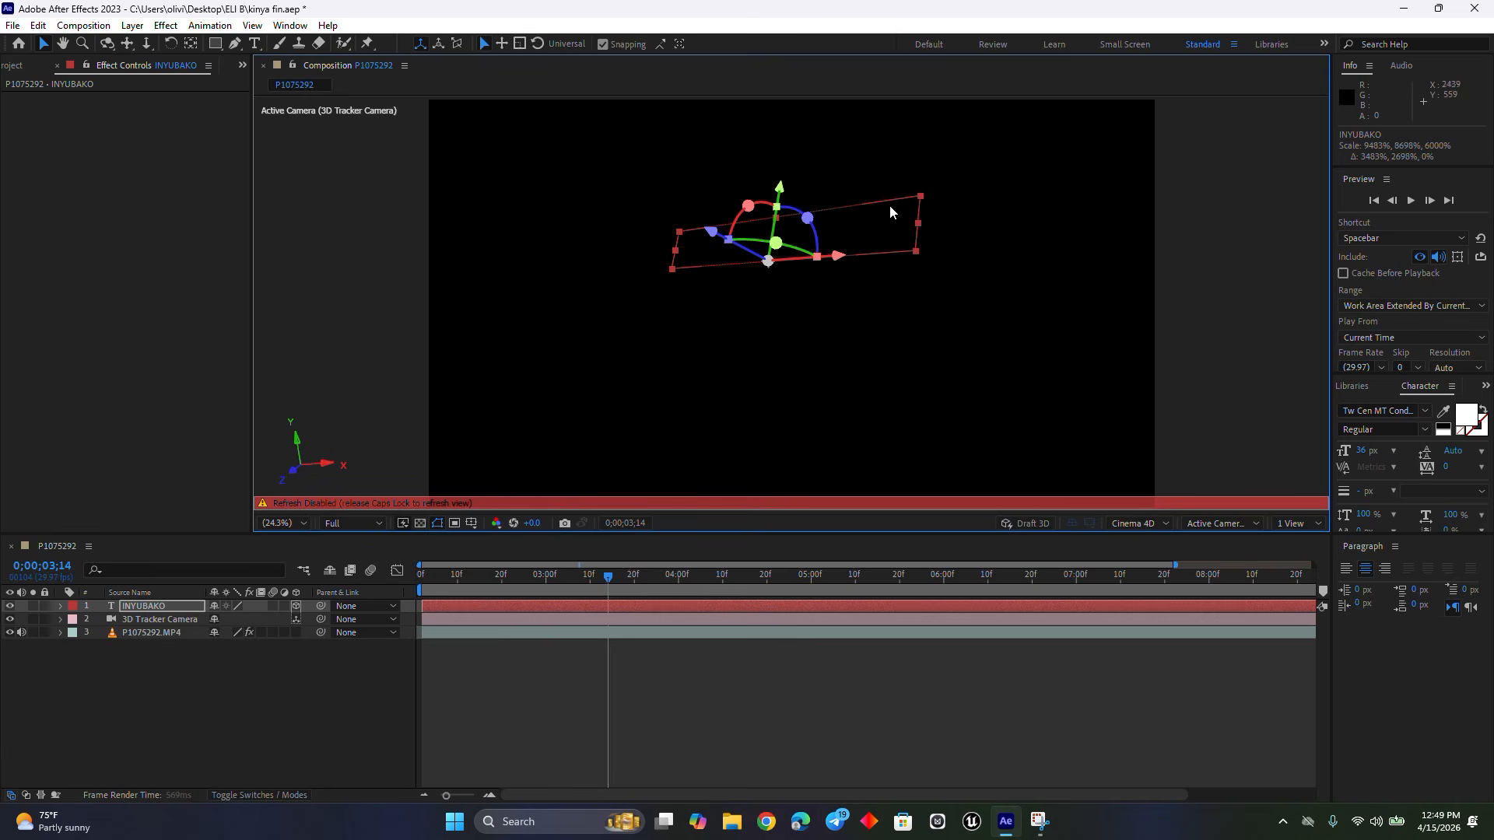
key("Caps_Lock")
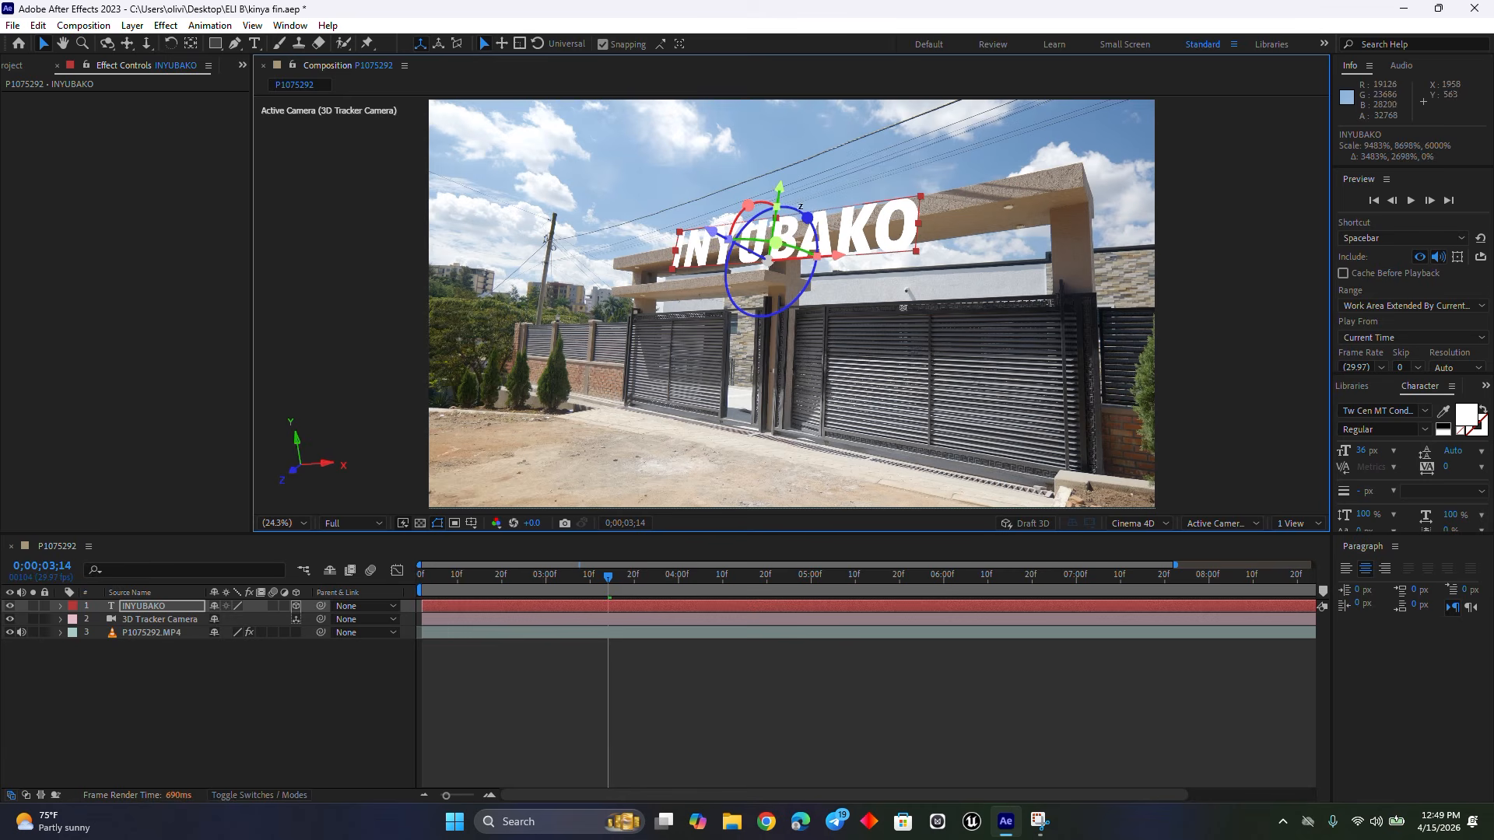
Step: Raise the INYUBAKO text above the gate's beam and rotate it to an orientation of about 330.1°, 12.8°, 2.0°, checking its placement through the clip
left_click_drag(777, 188, 814, 178)
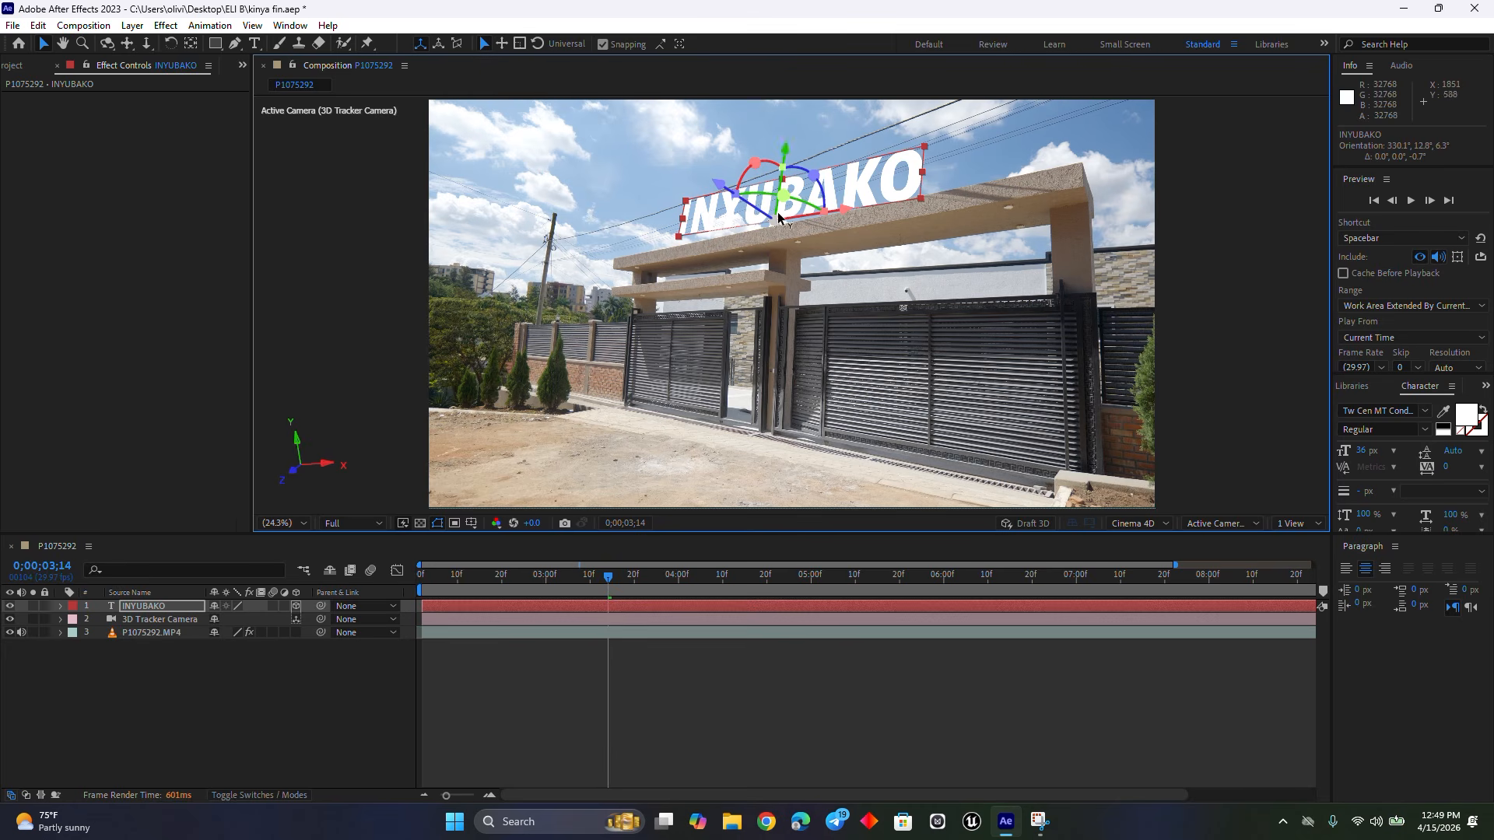
left_click_drag(784, 153, 813, 165)
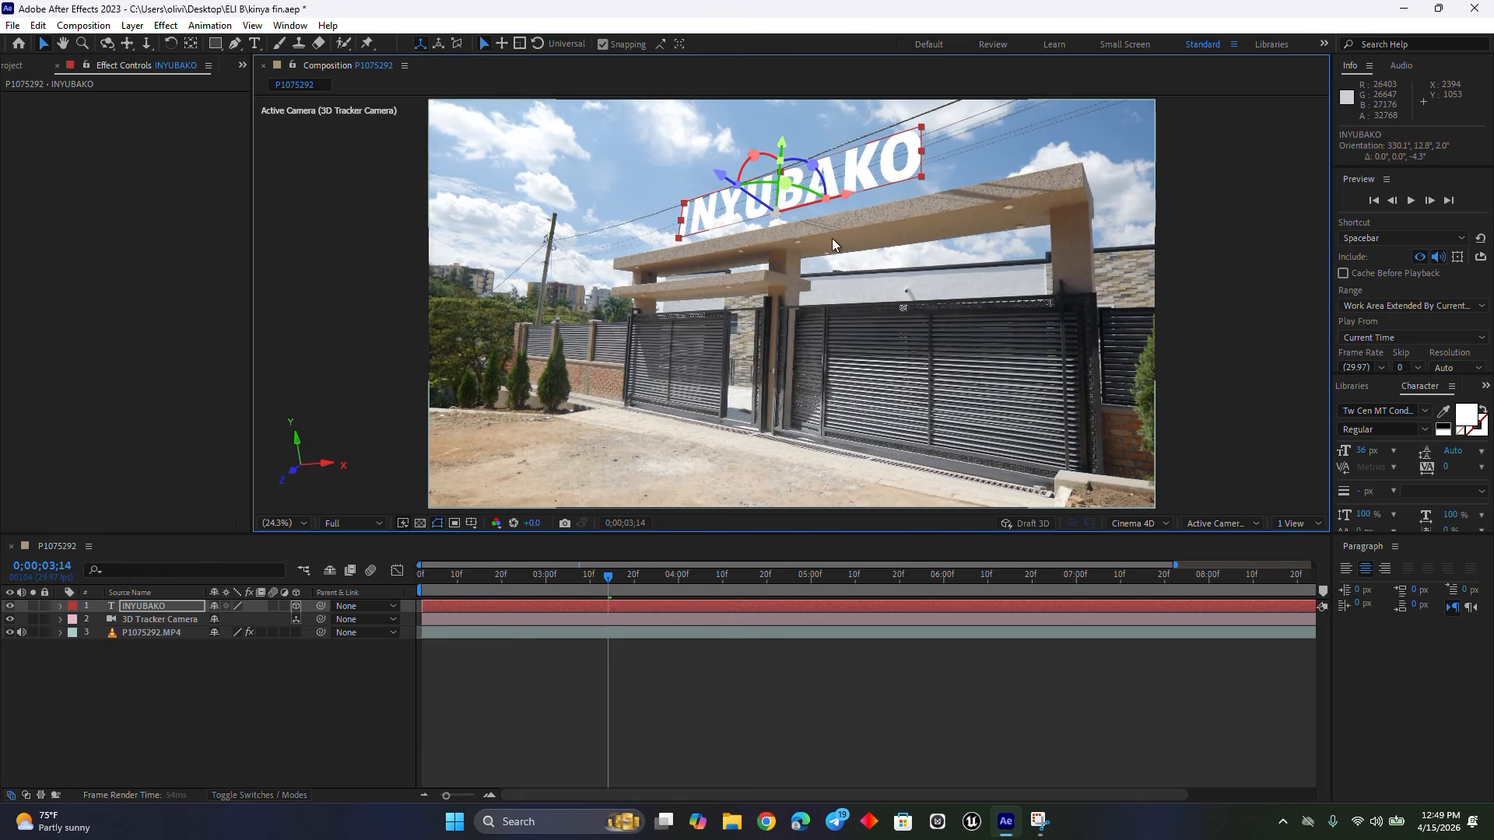
left_click_drag(513, 577, 1124, 599)
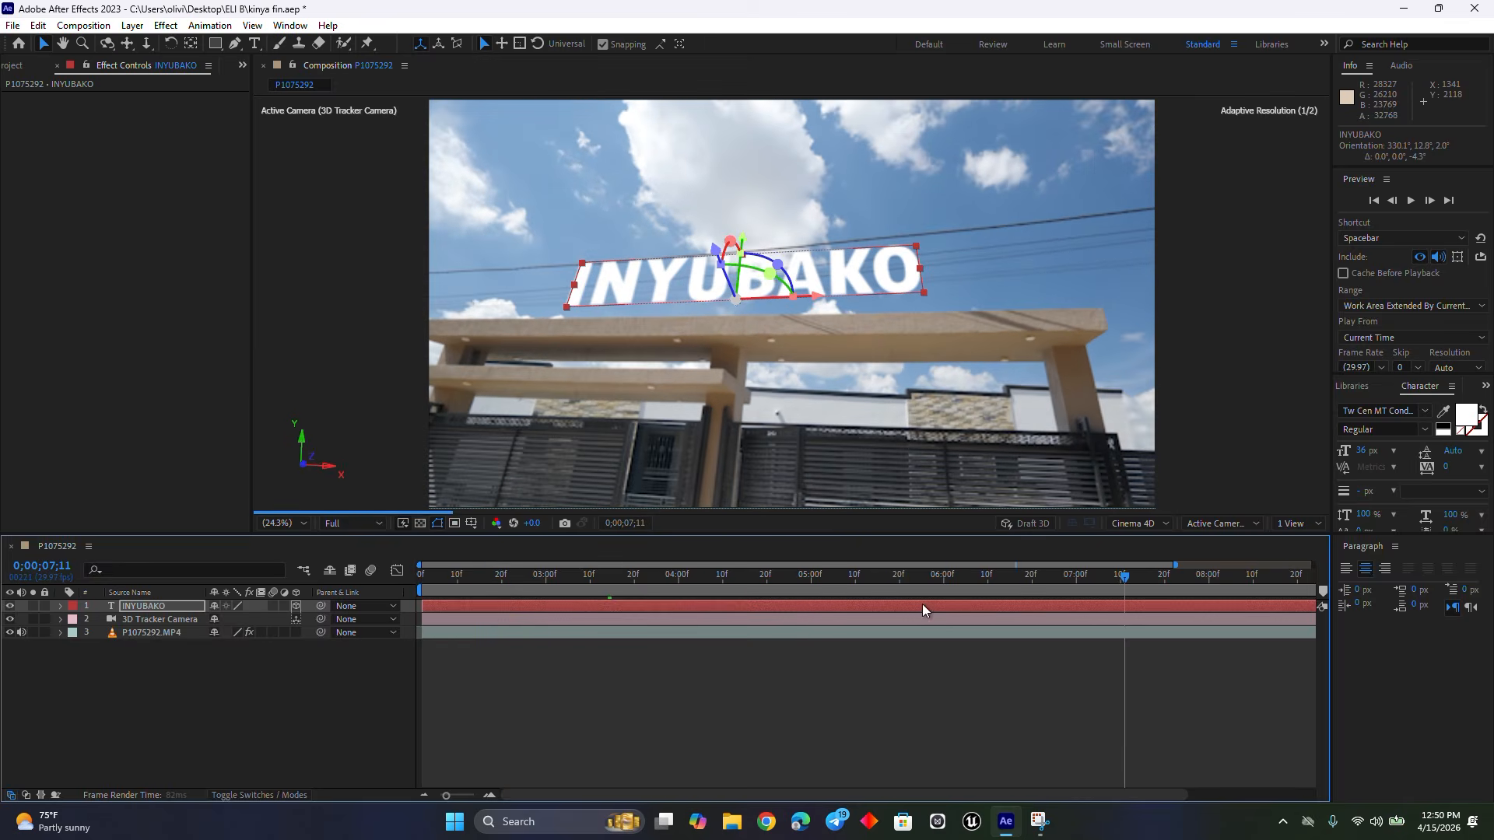
left_click_drag(921, 582, 666, 578)
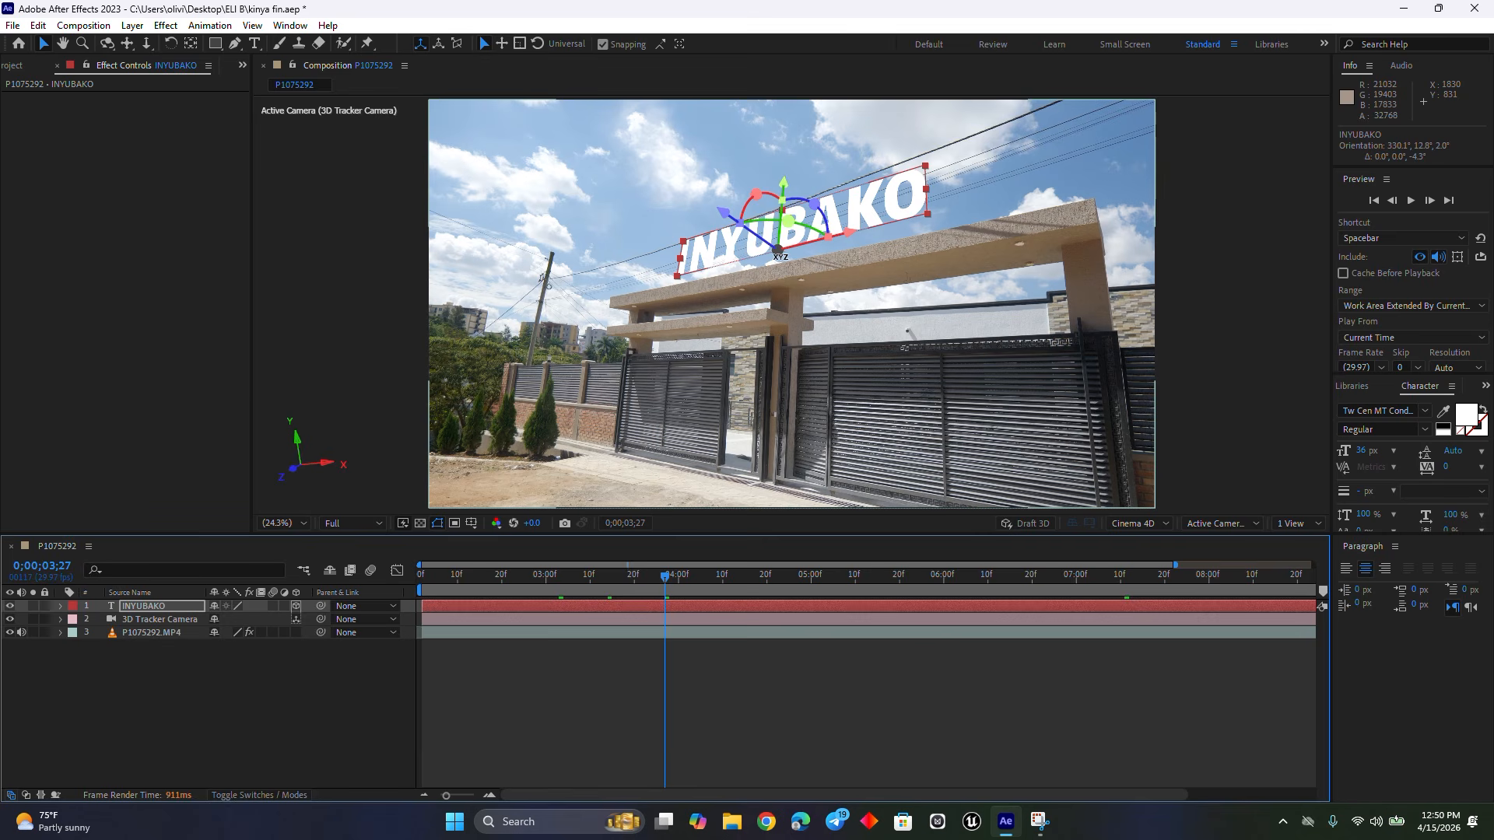
left_click(572, 704)
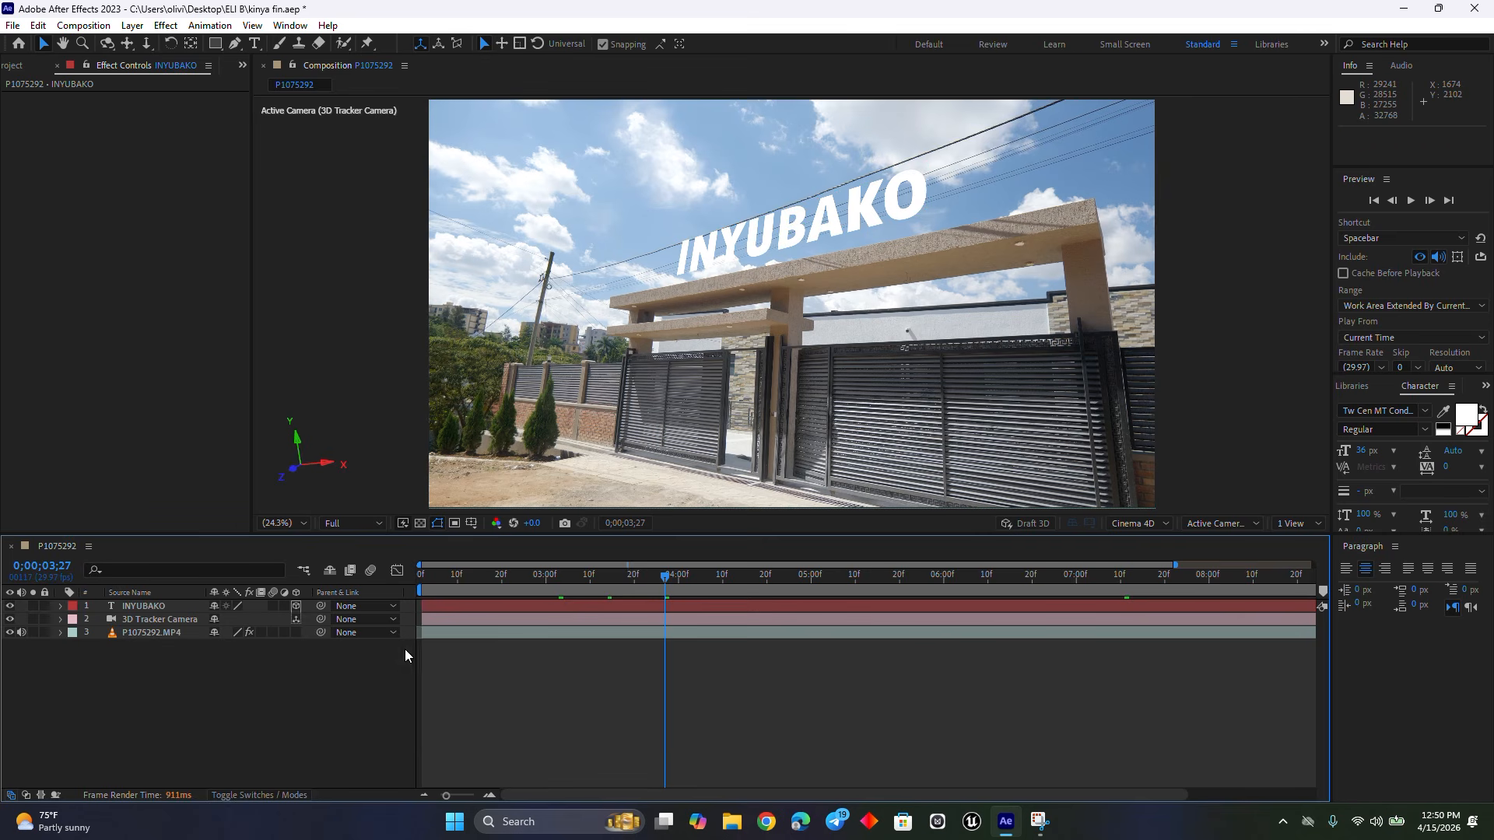
Step: Set the composition's 3D renderer to Cinema 4D
left_click(83, 25)
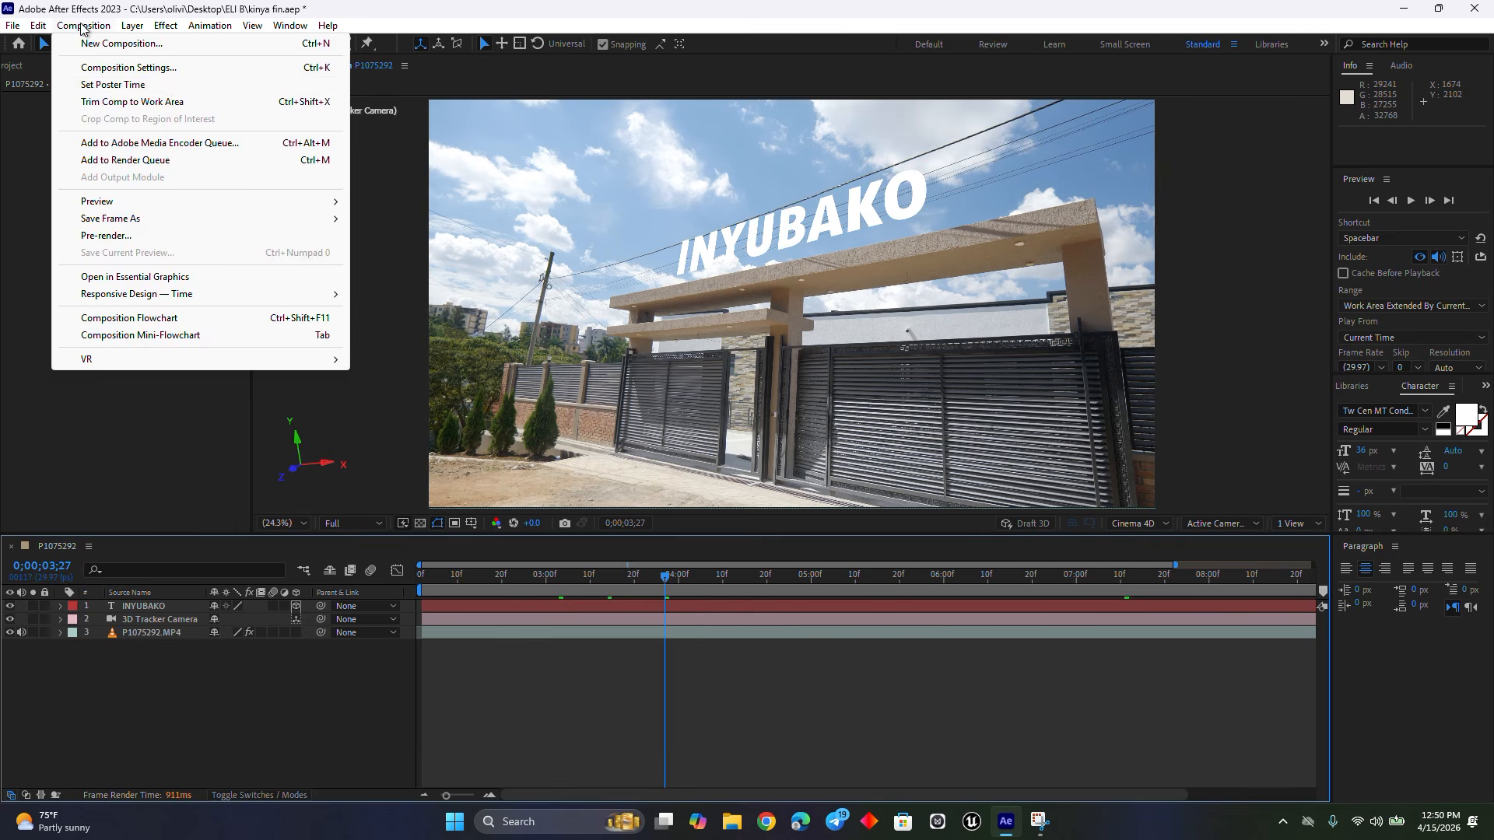
left_click(174, 70)
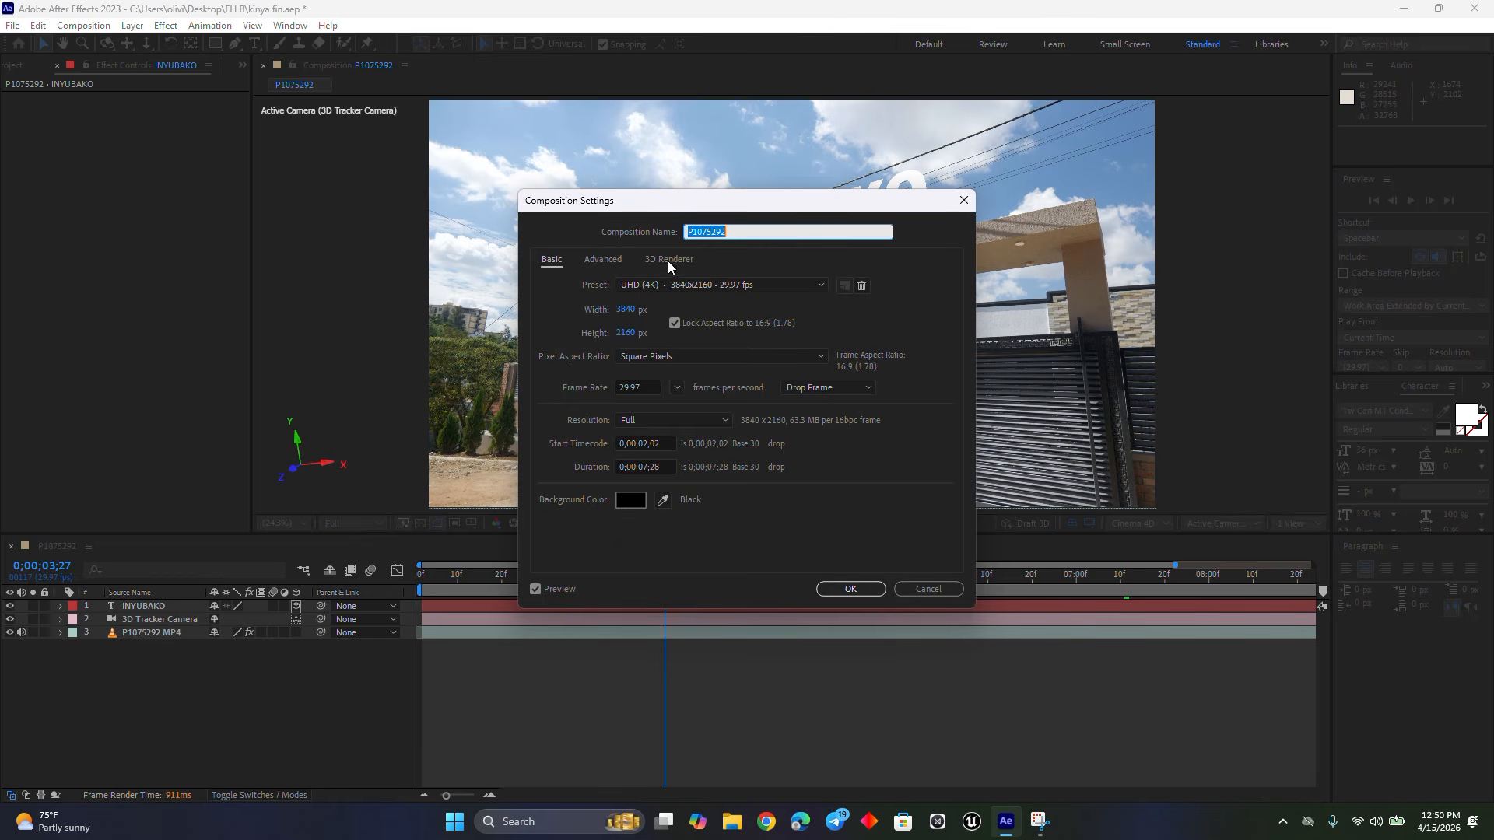
left_click(667, 260)
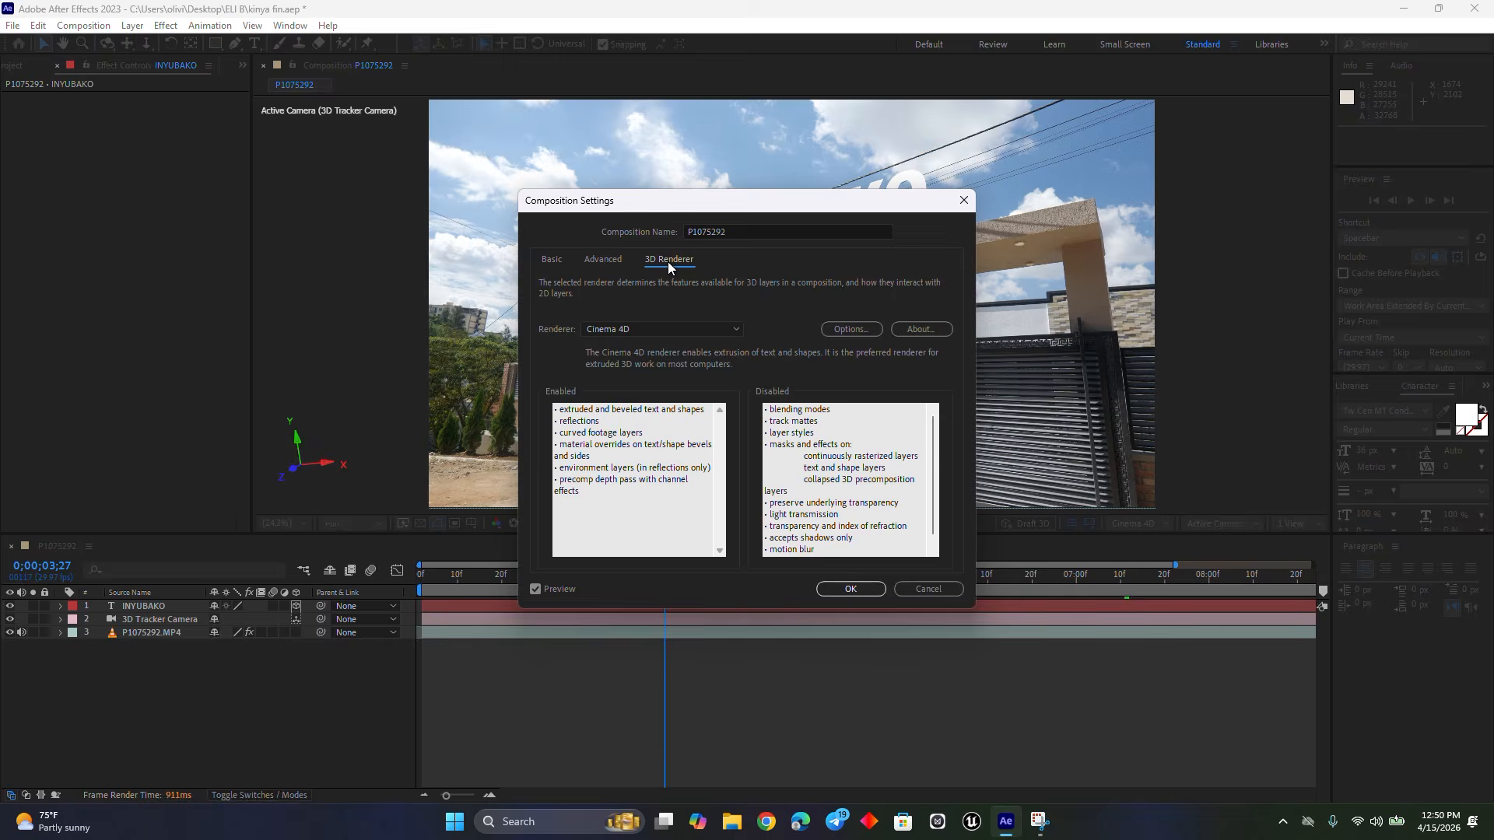
left_click(629, 328)
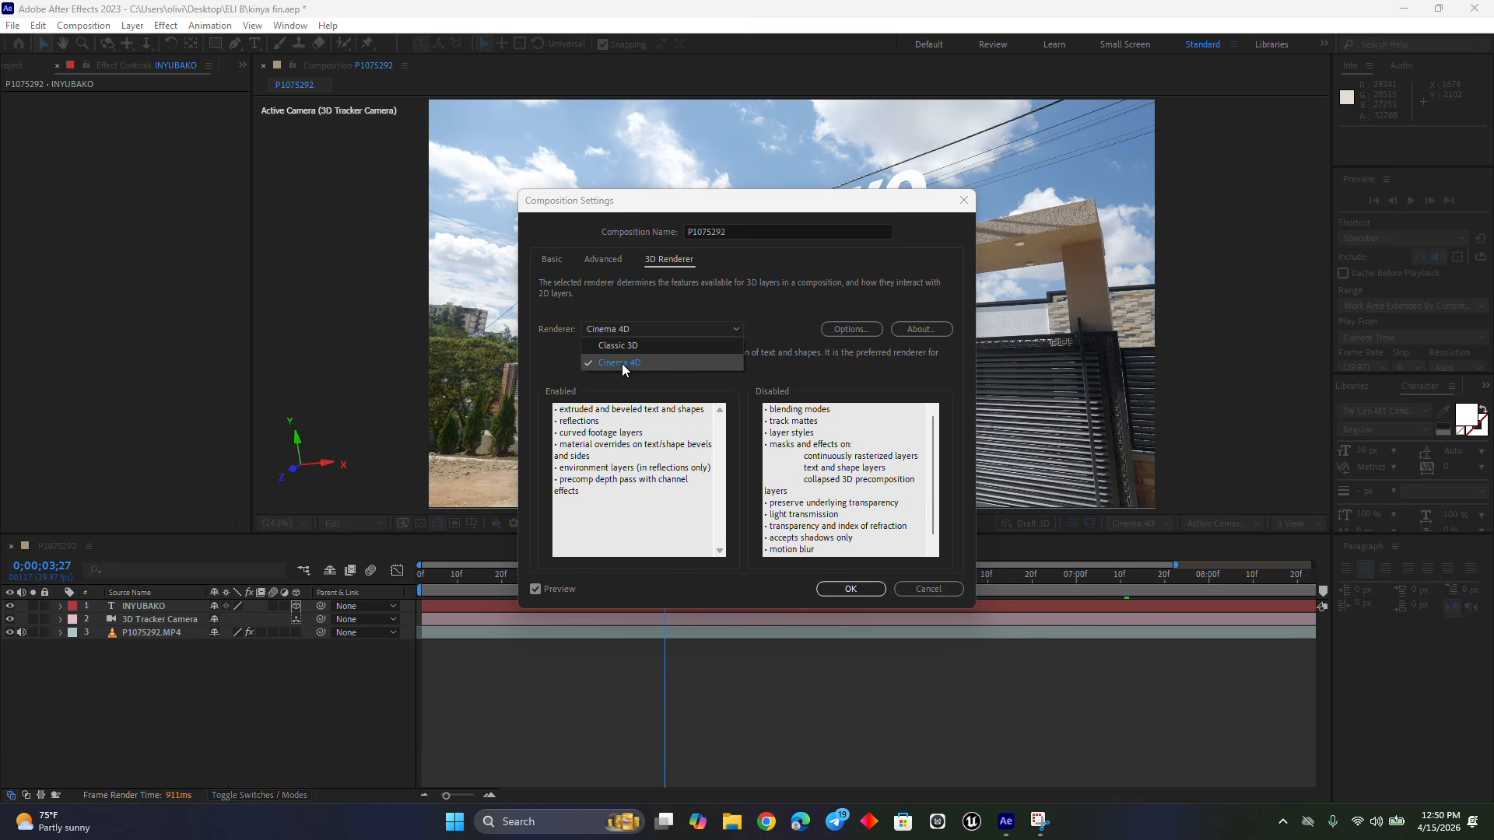
left_click(622, 363)
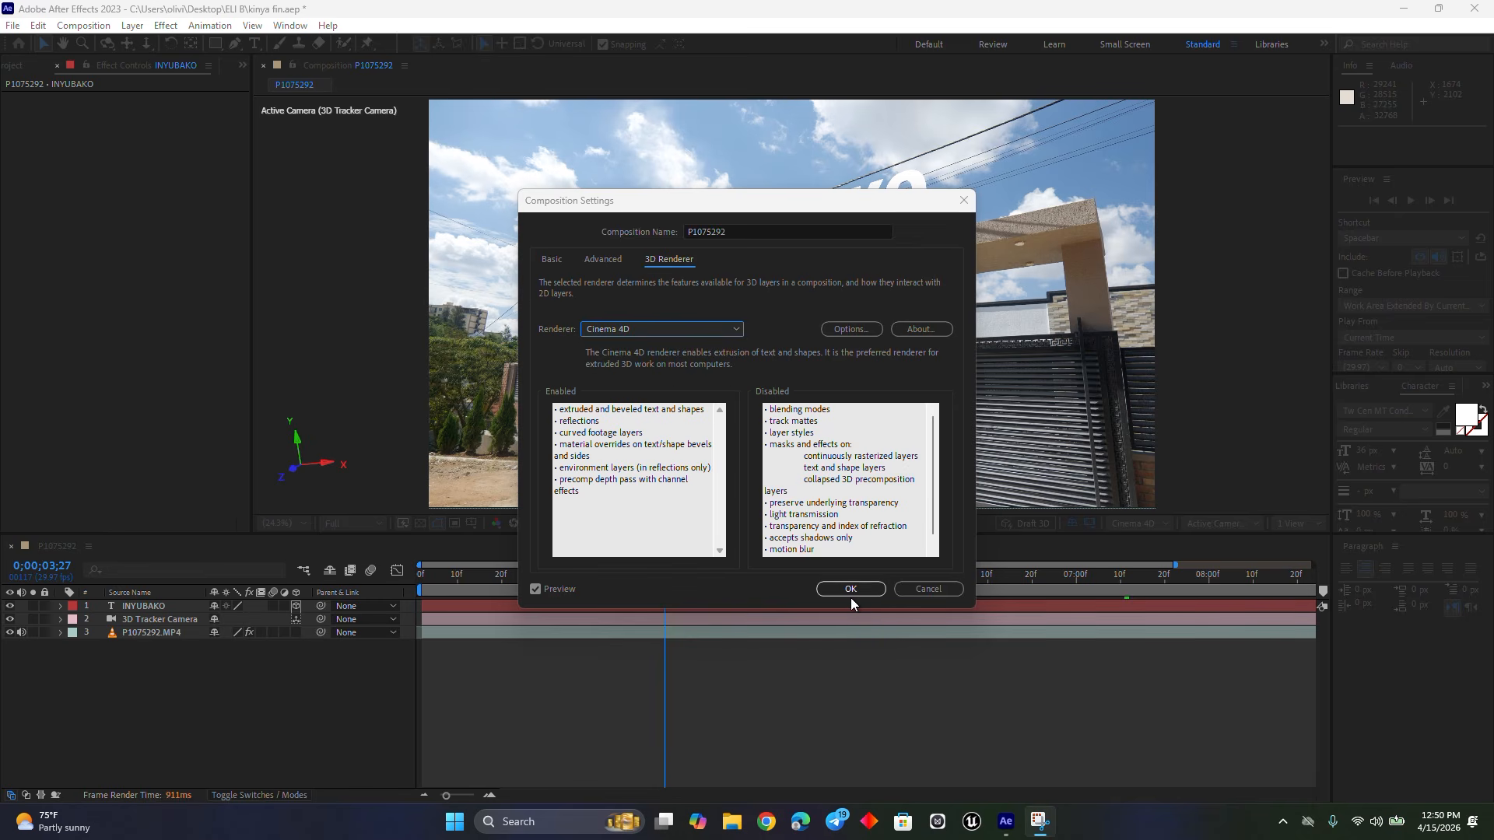
left_click(857, 596)
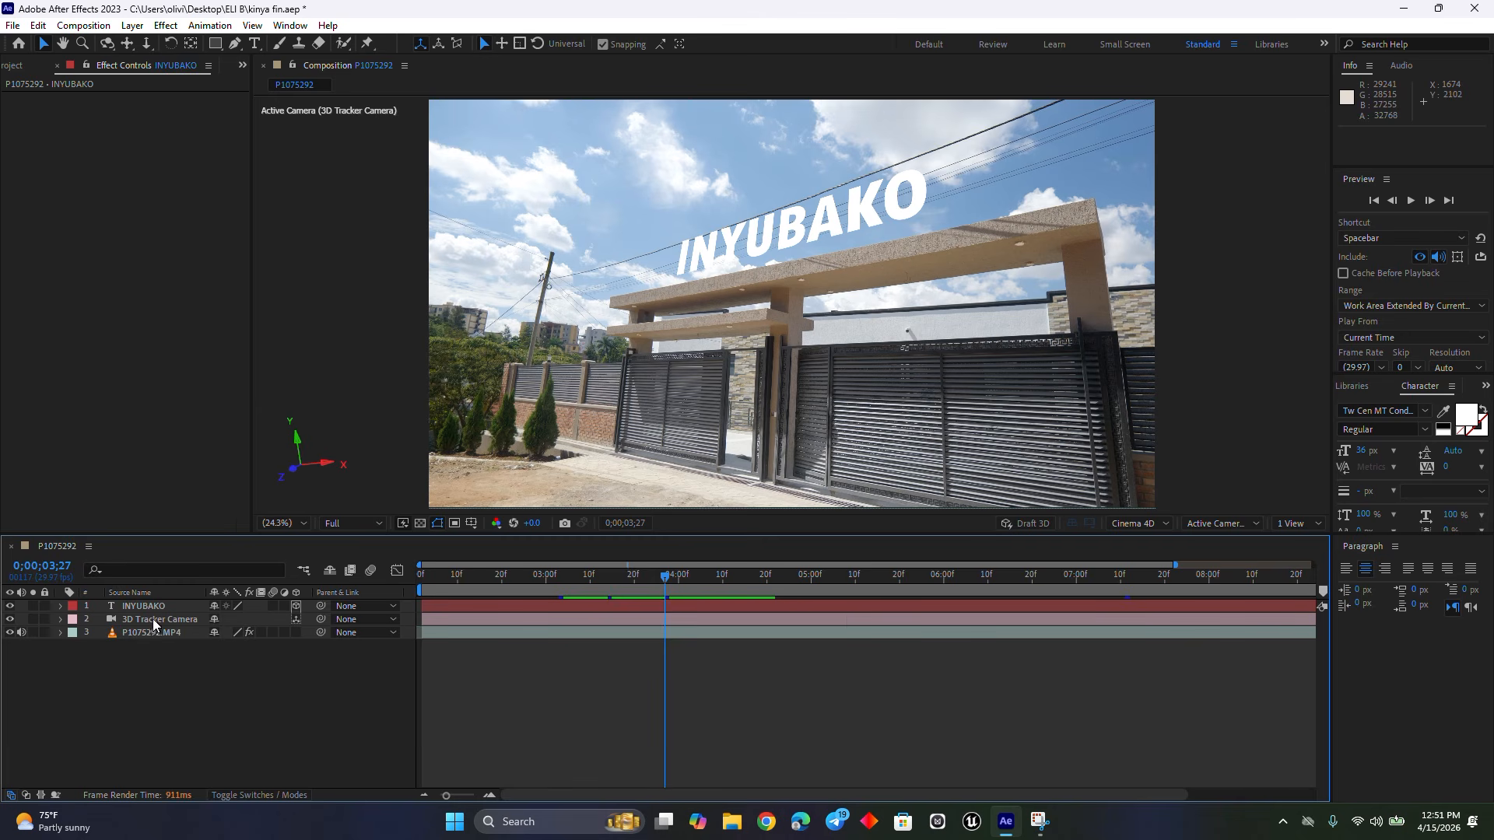
Step: Duplicate the INYUBAKO text layer and hide the upper copy, keeping the original selected
left_click(172, 610)
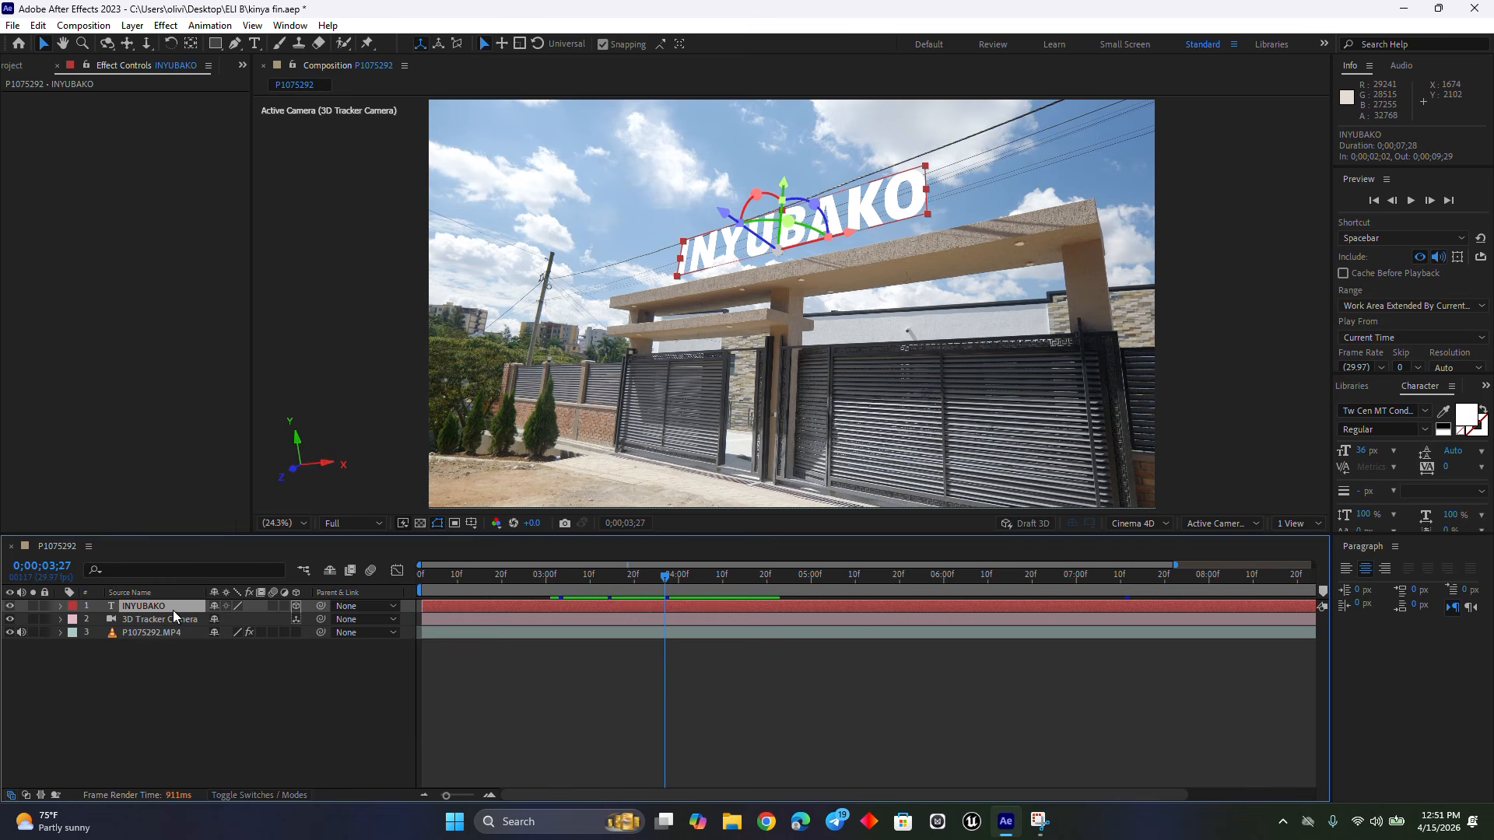
key("ctrl+d")
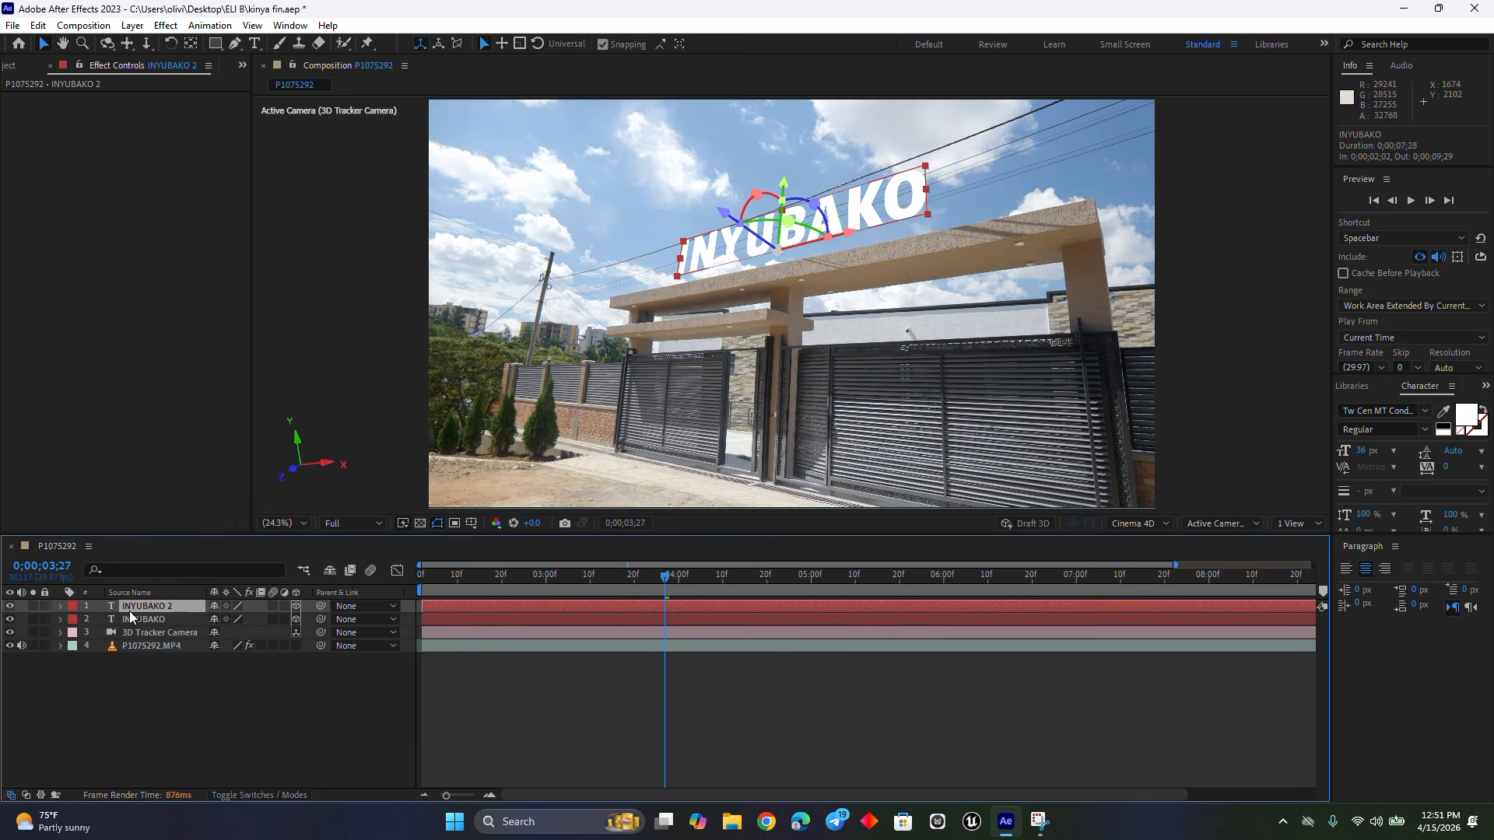
left_click(140, 620)
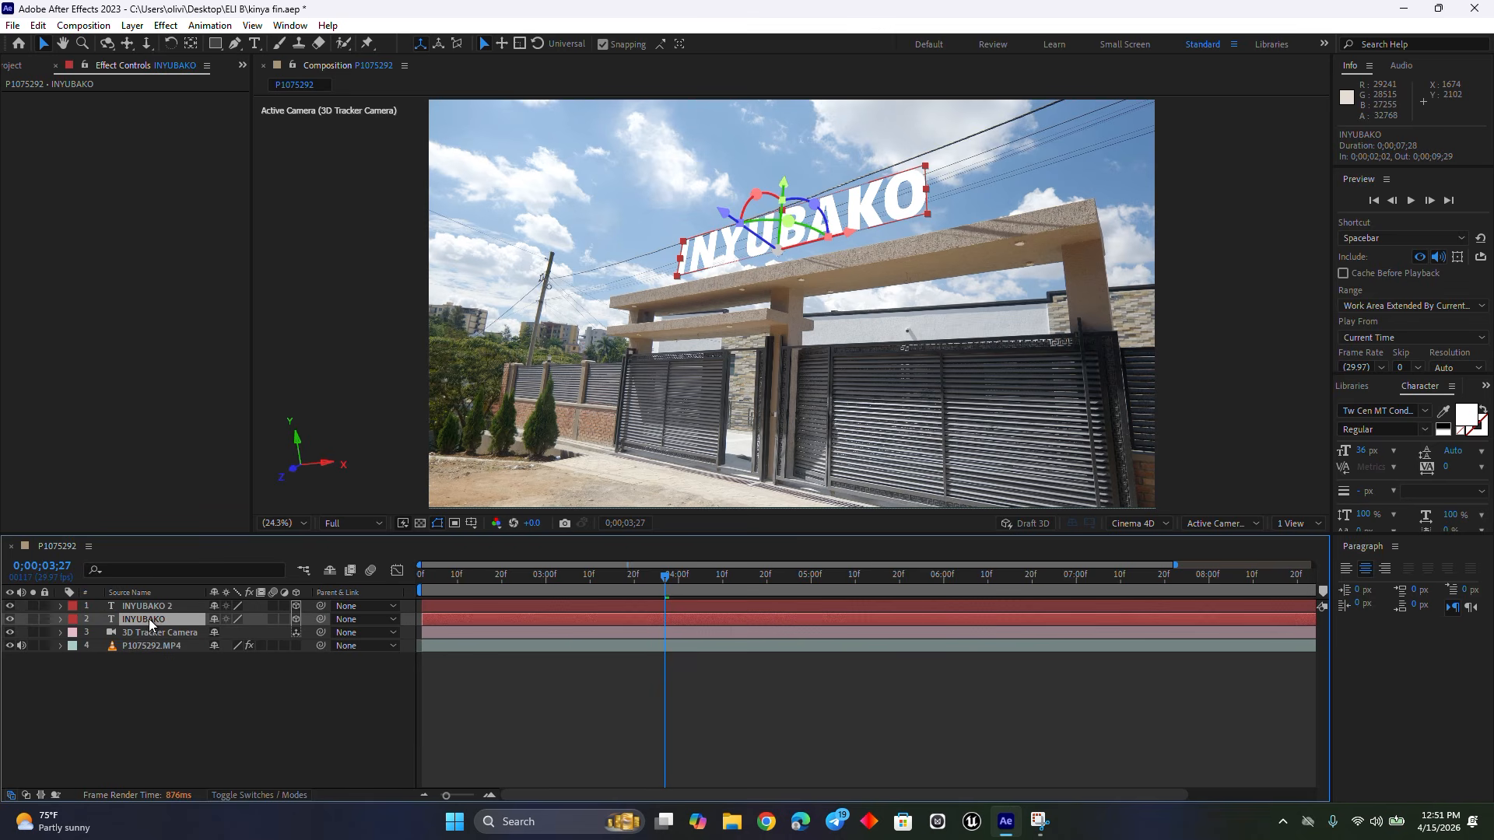
left_click(10, 605)
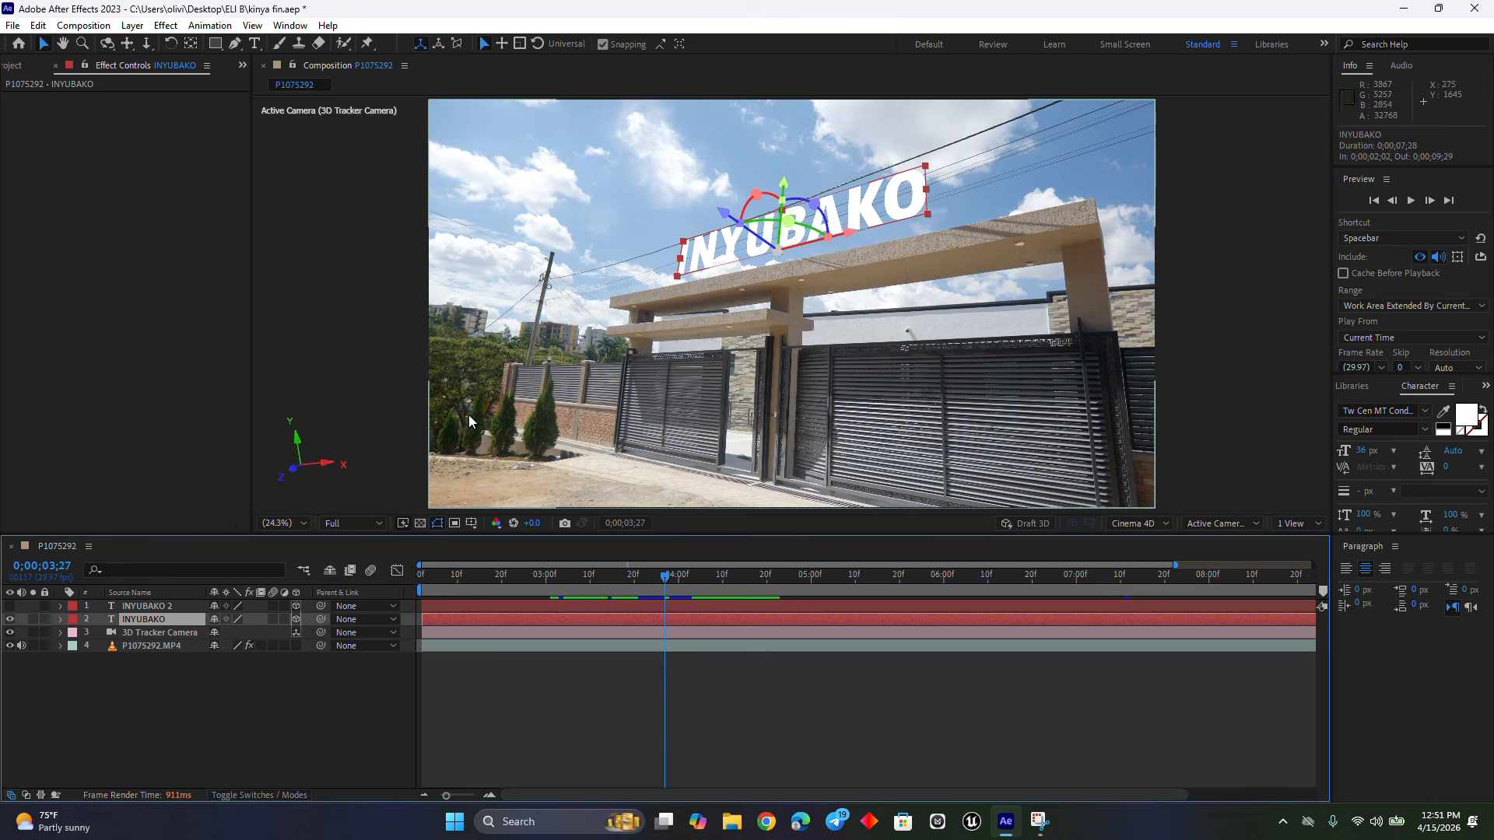
Step: Recolour all the text of the original INYUBAKO layer to a fully saturated bright yellow
left_click(256, 45)
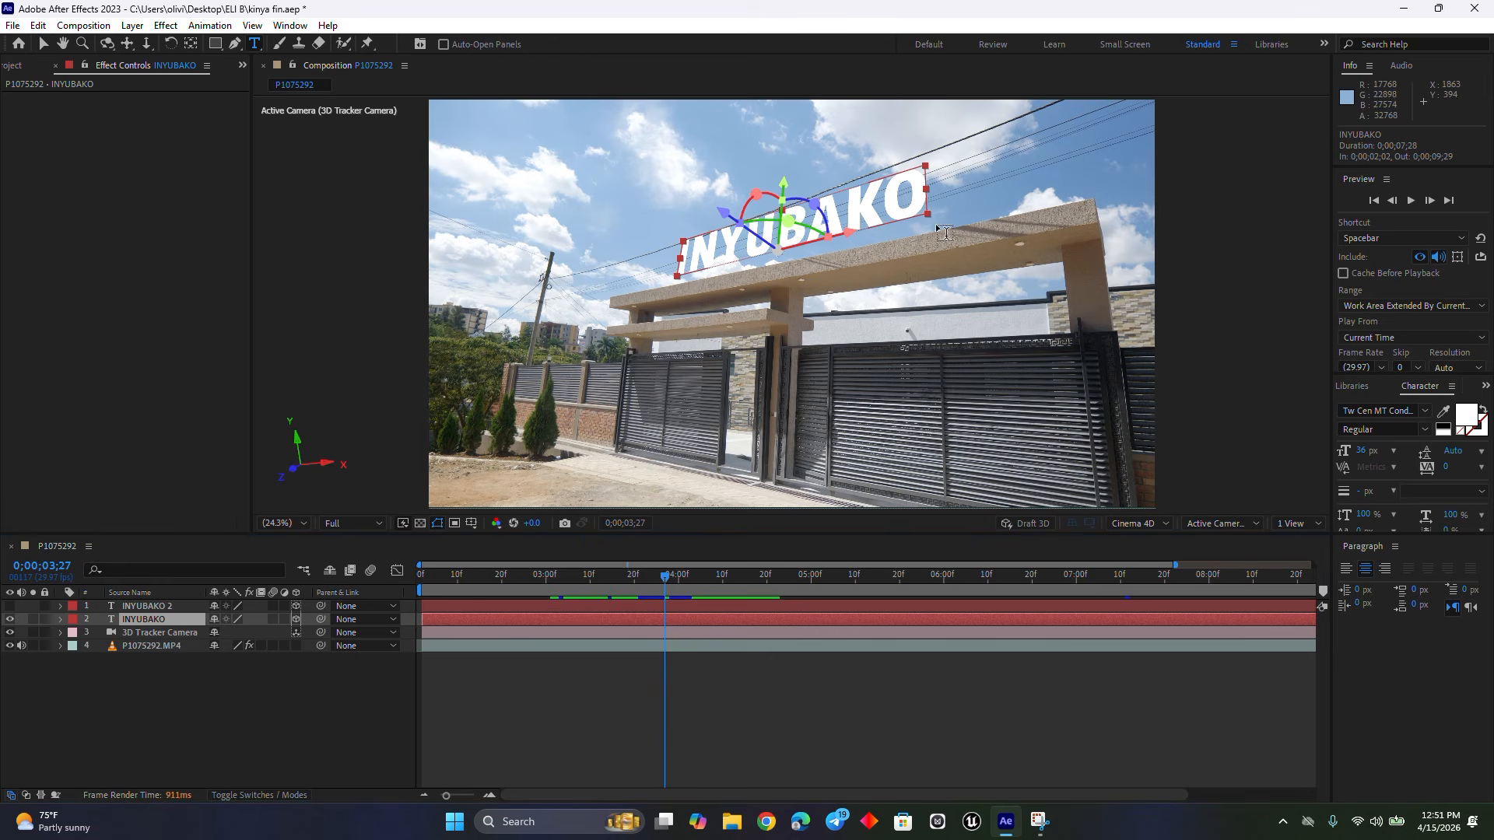
left_click(876, 200)
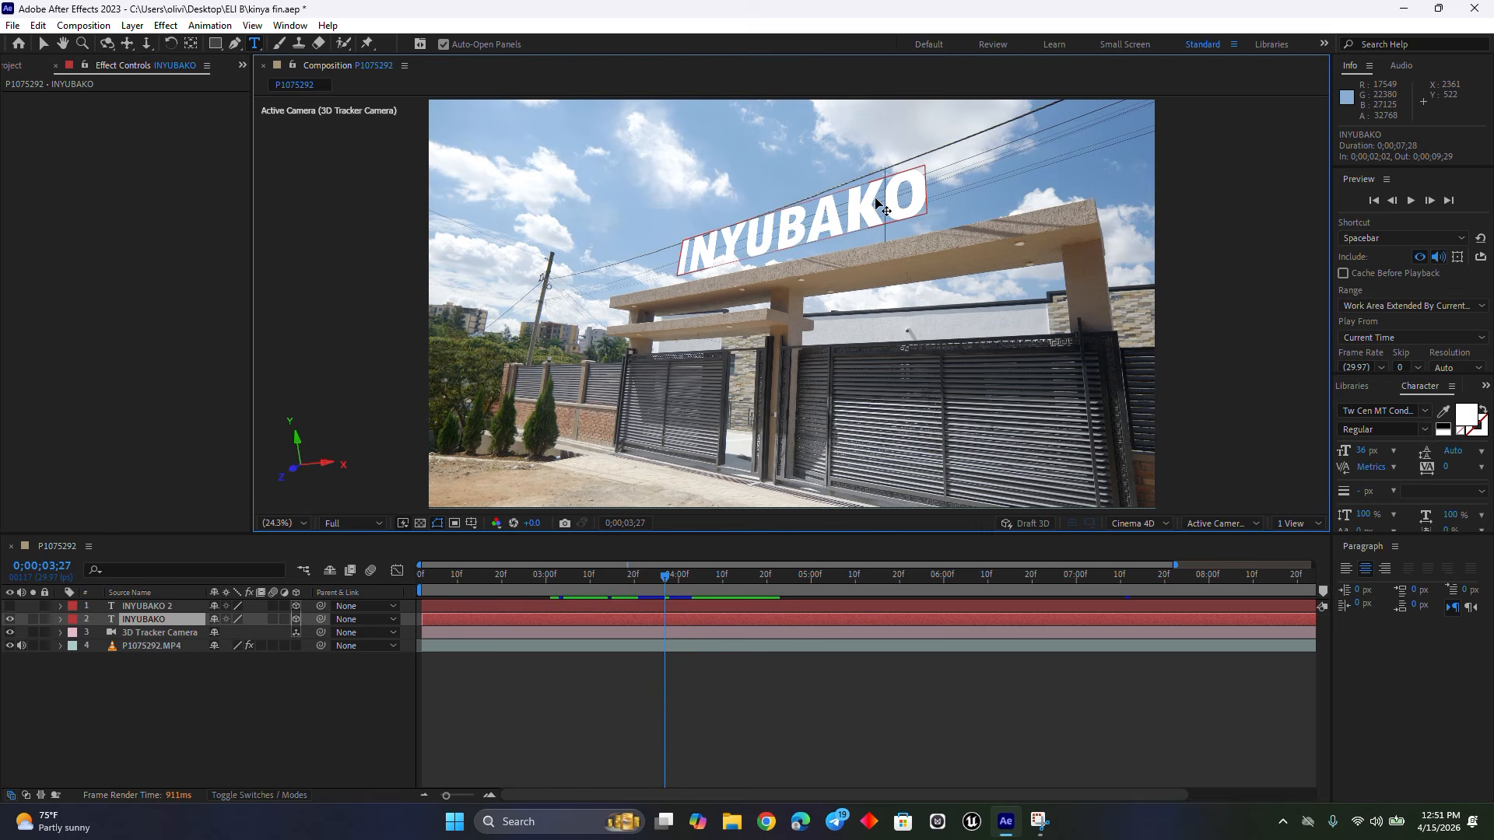
key("ctrl+a")
left_click(1463, 417)
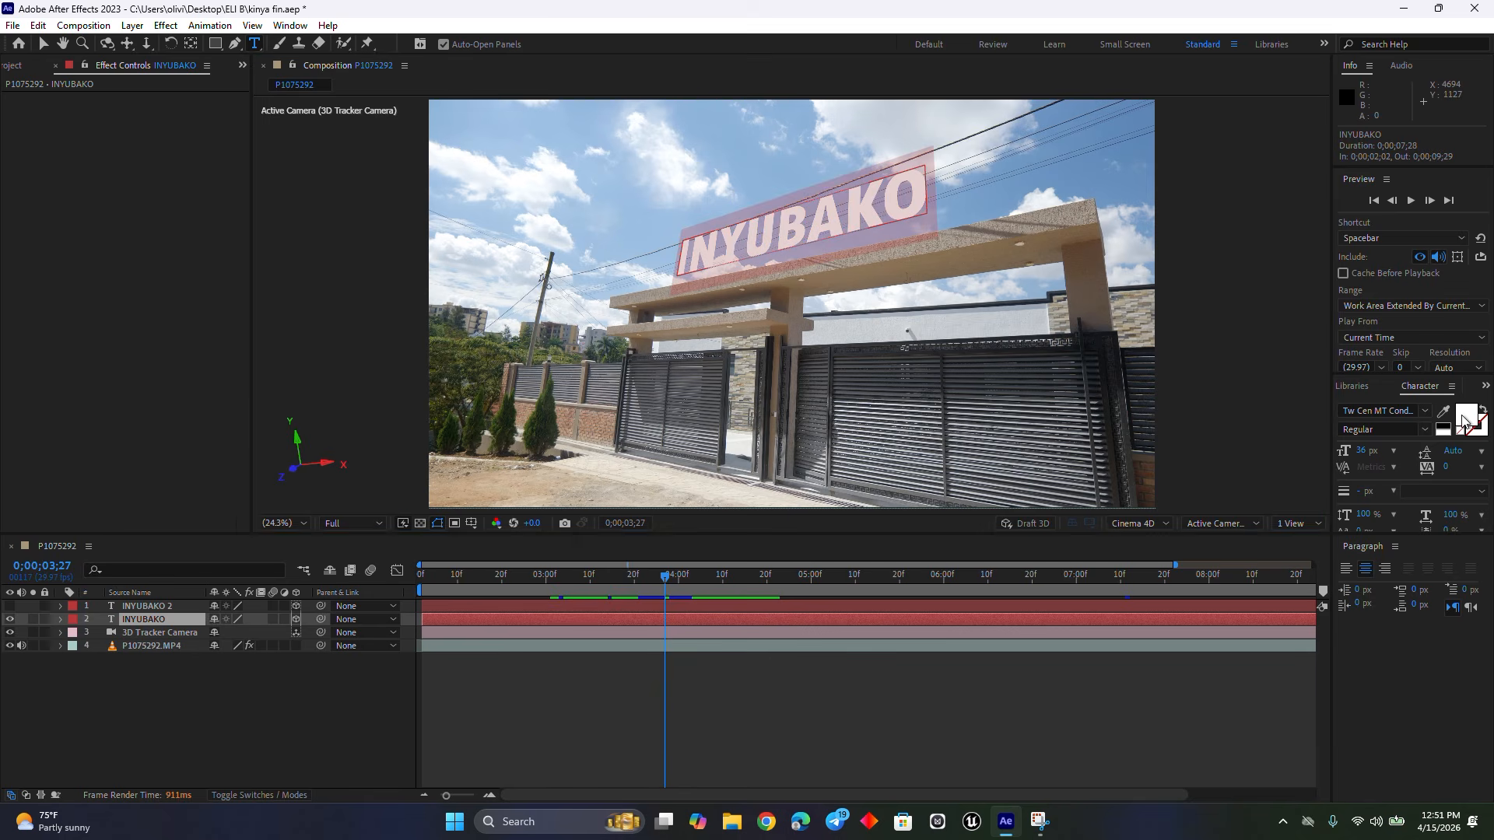
left_click(385, 468)
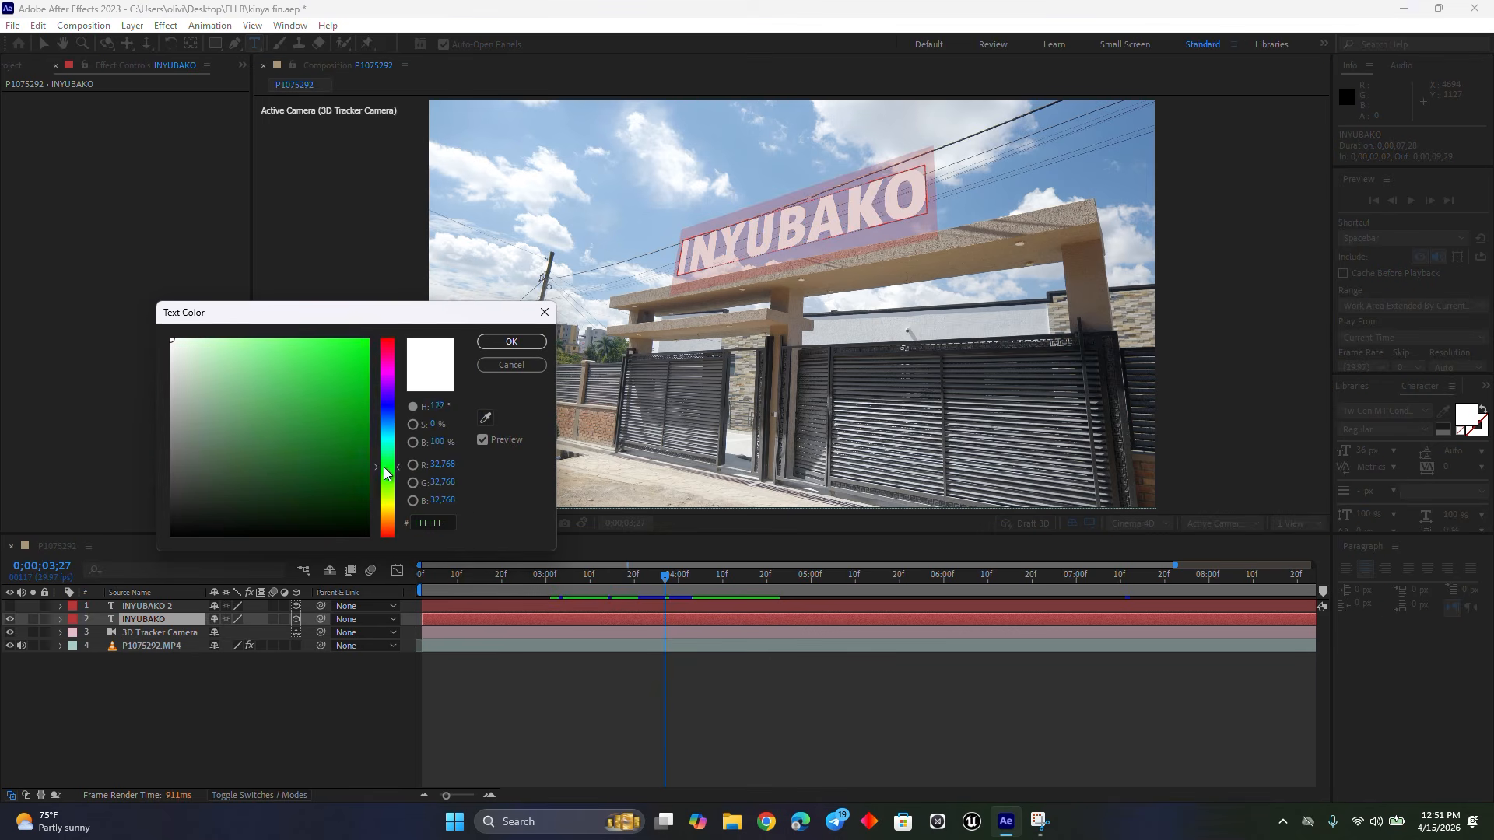
left_click_drag(385, 476, 383, 504)
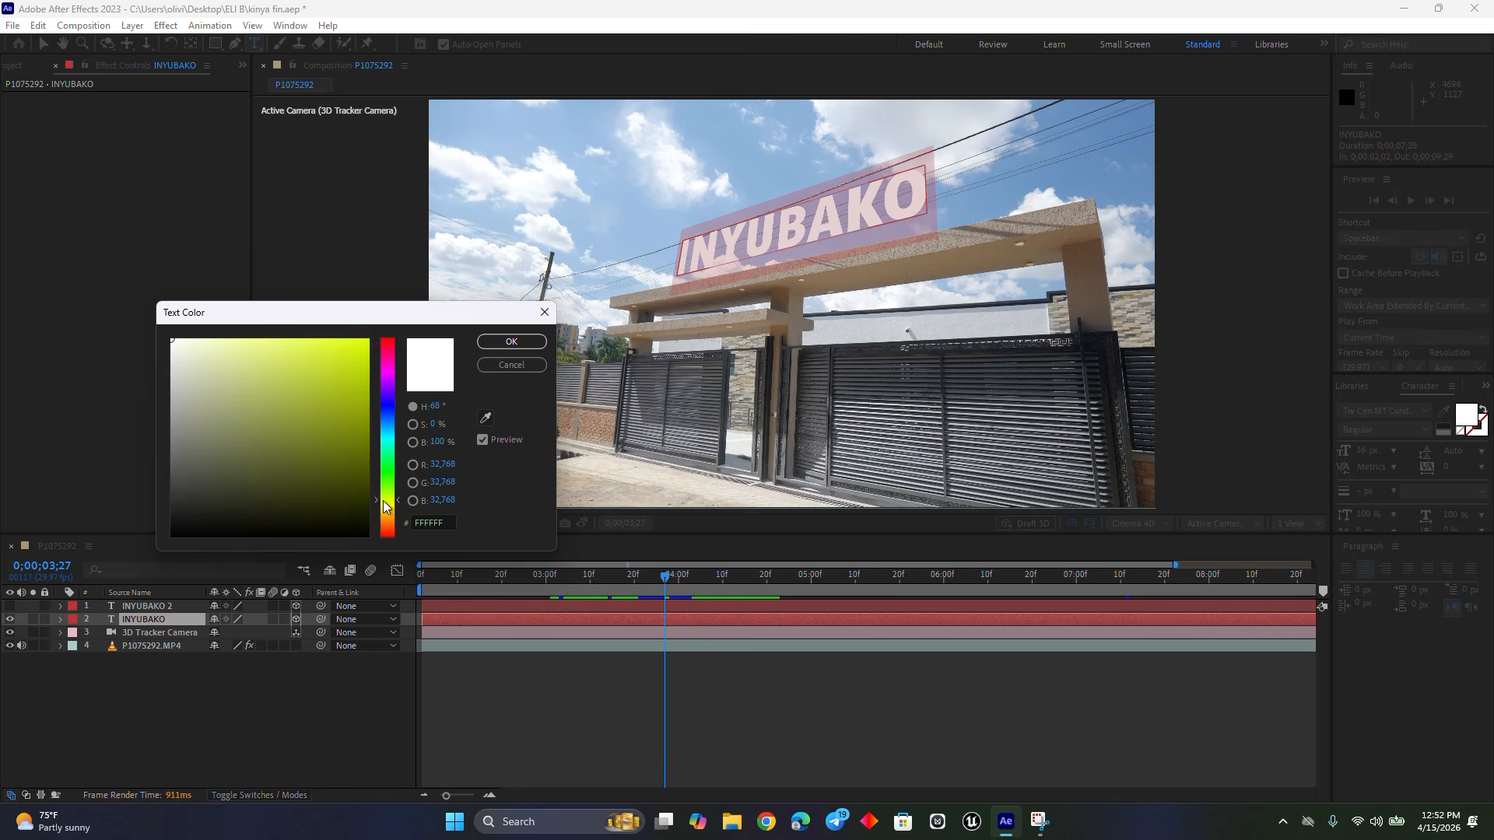
left_click(368, 340)
left_click(511, 342)
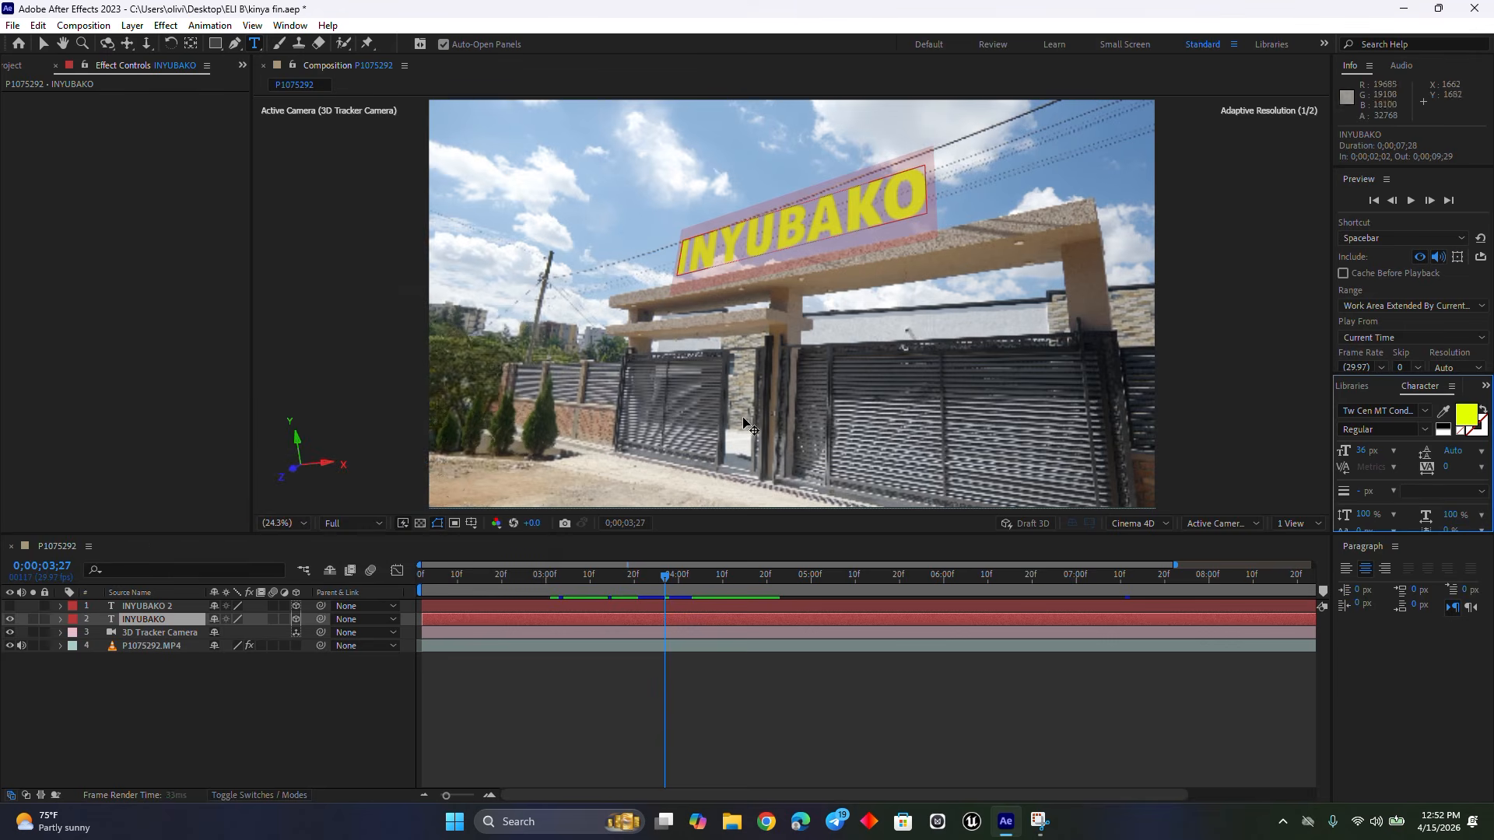
left_click(10, 617)
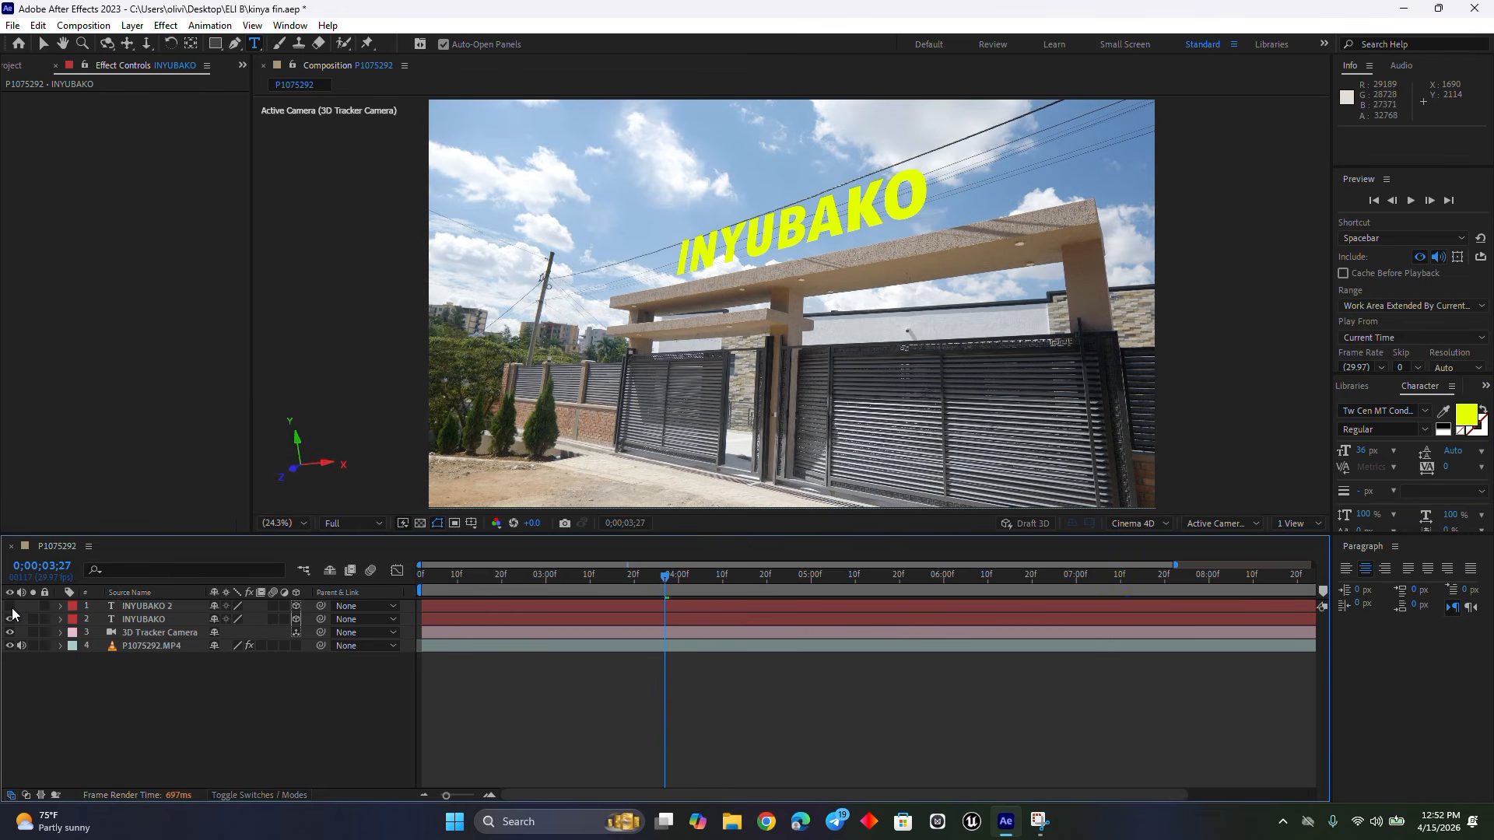
Step: Show the hidden upper INYUBAKO copy and set the original yellow INYUBAKO layer's extrusion depth to 16
left_click(10, 606)
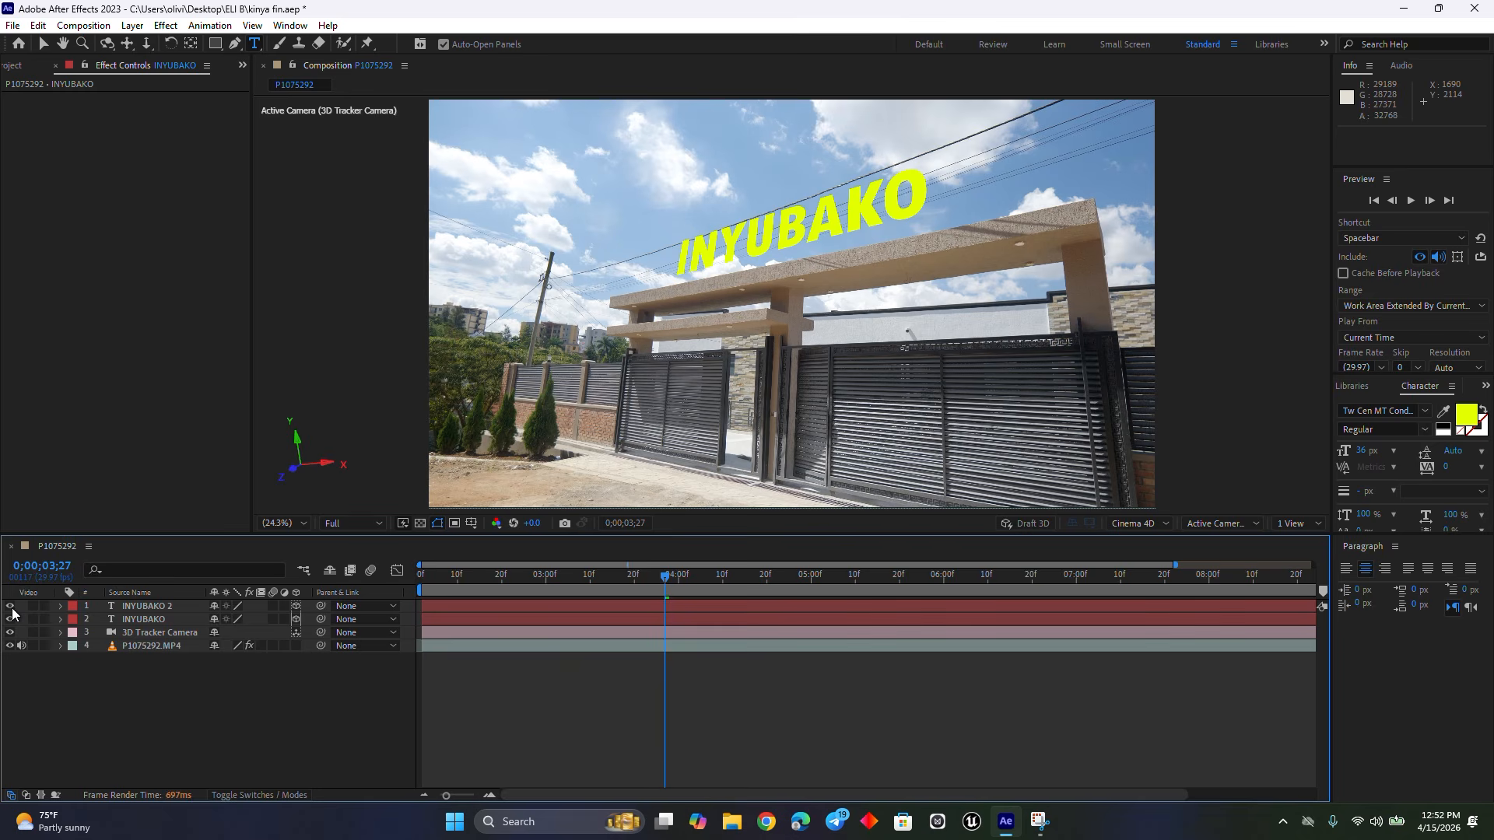
left_click(157, 618)
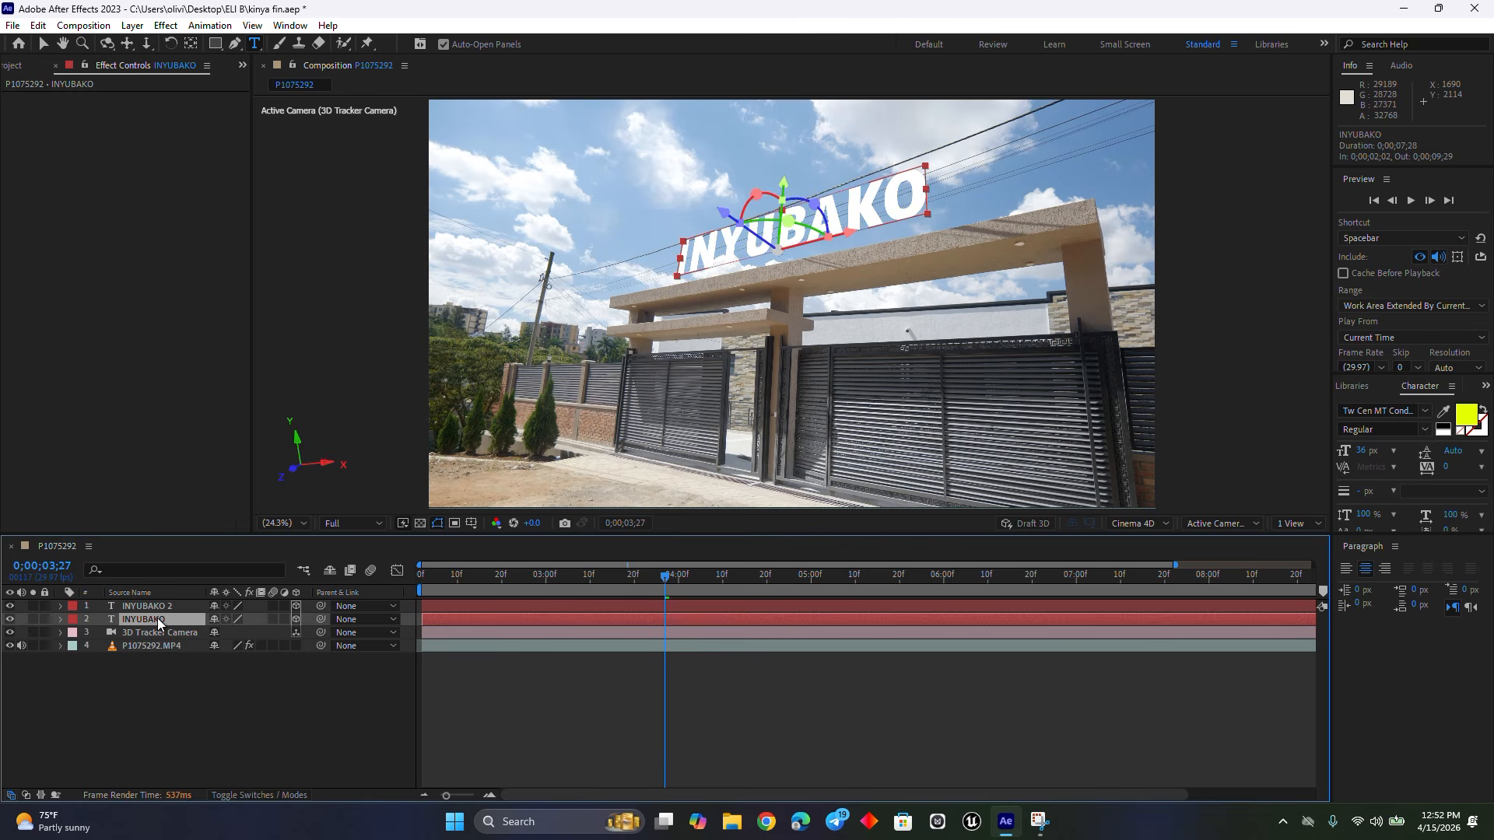
left_click(60, 619)
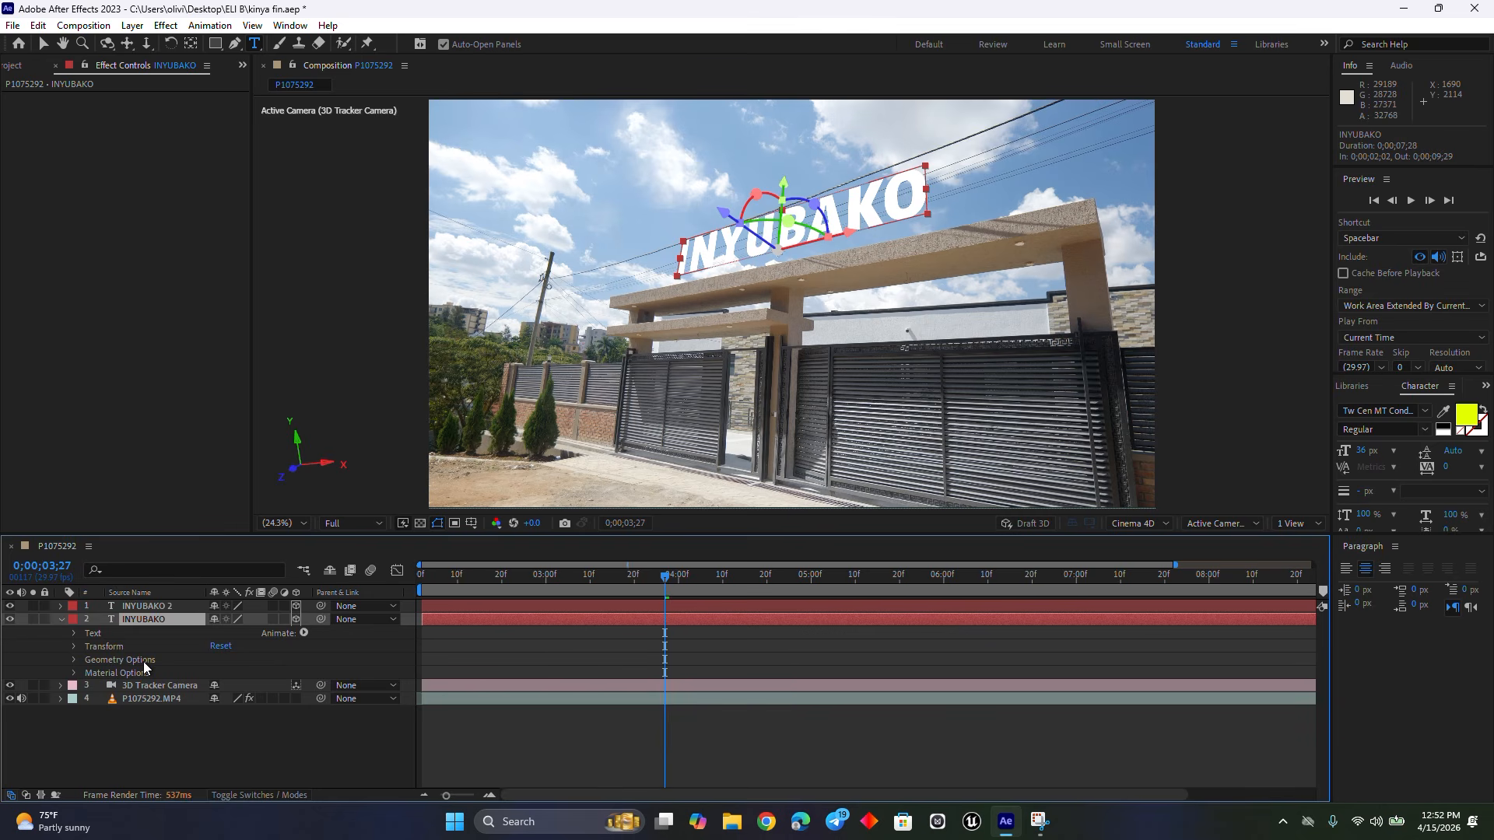
left_click(75, 660)
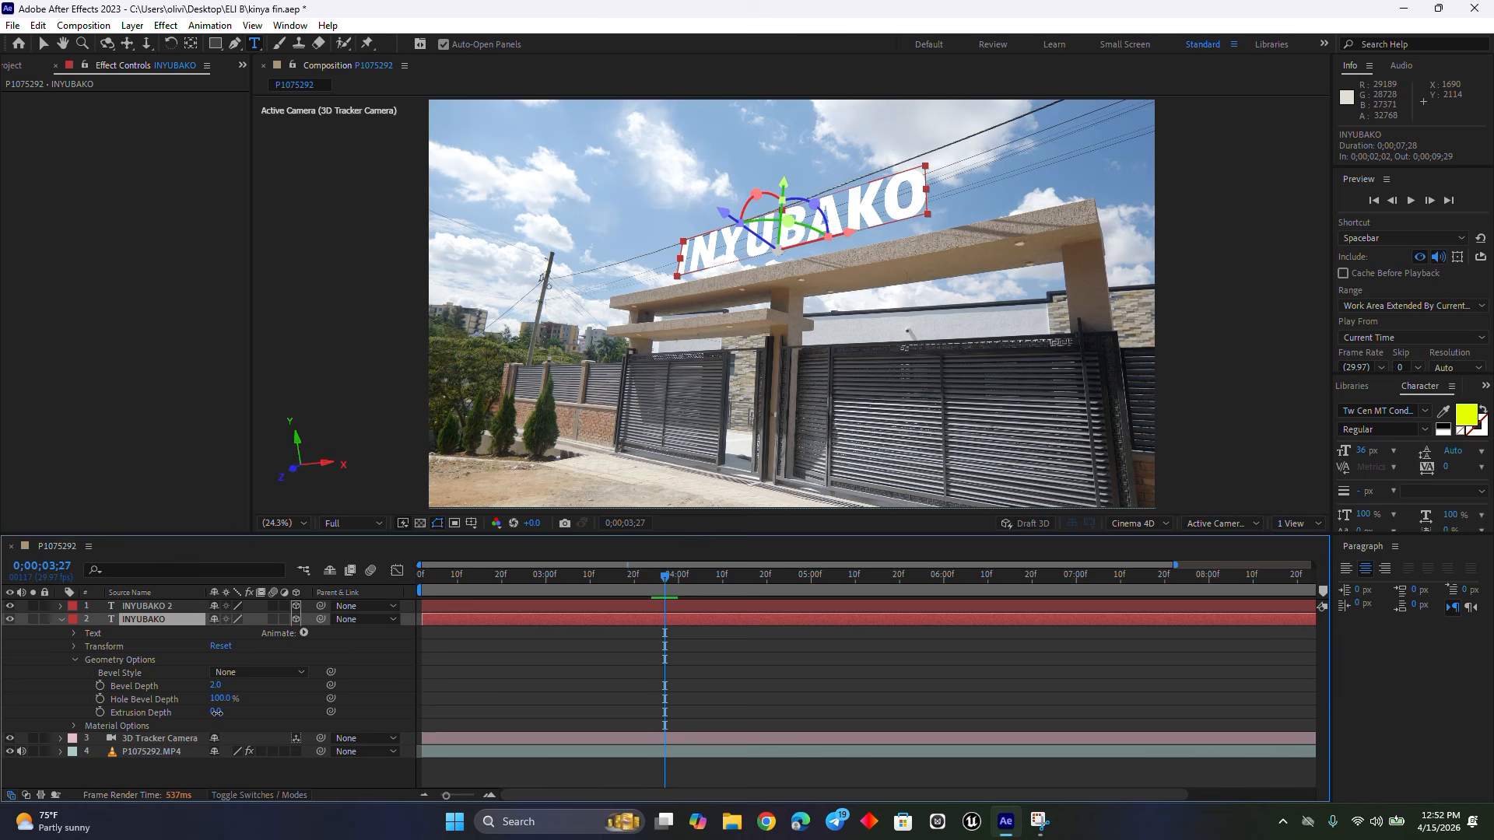
mouse_move(216, 713)
left_mouse_down()
mouse_move(233, 713)
mouse_move(217, 712)
left_mouse_up()
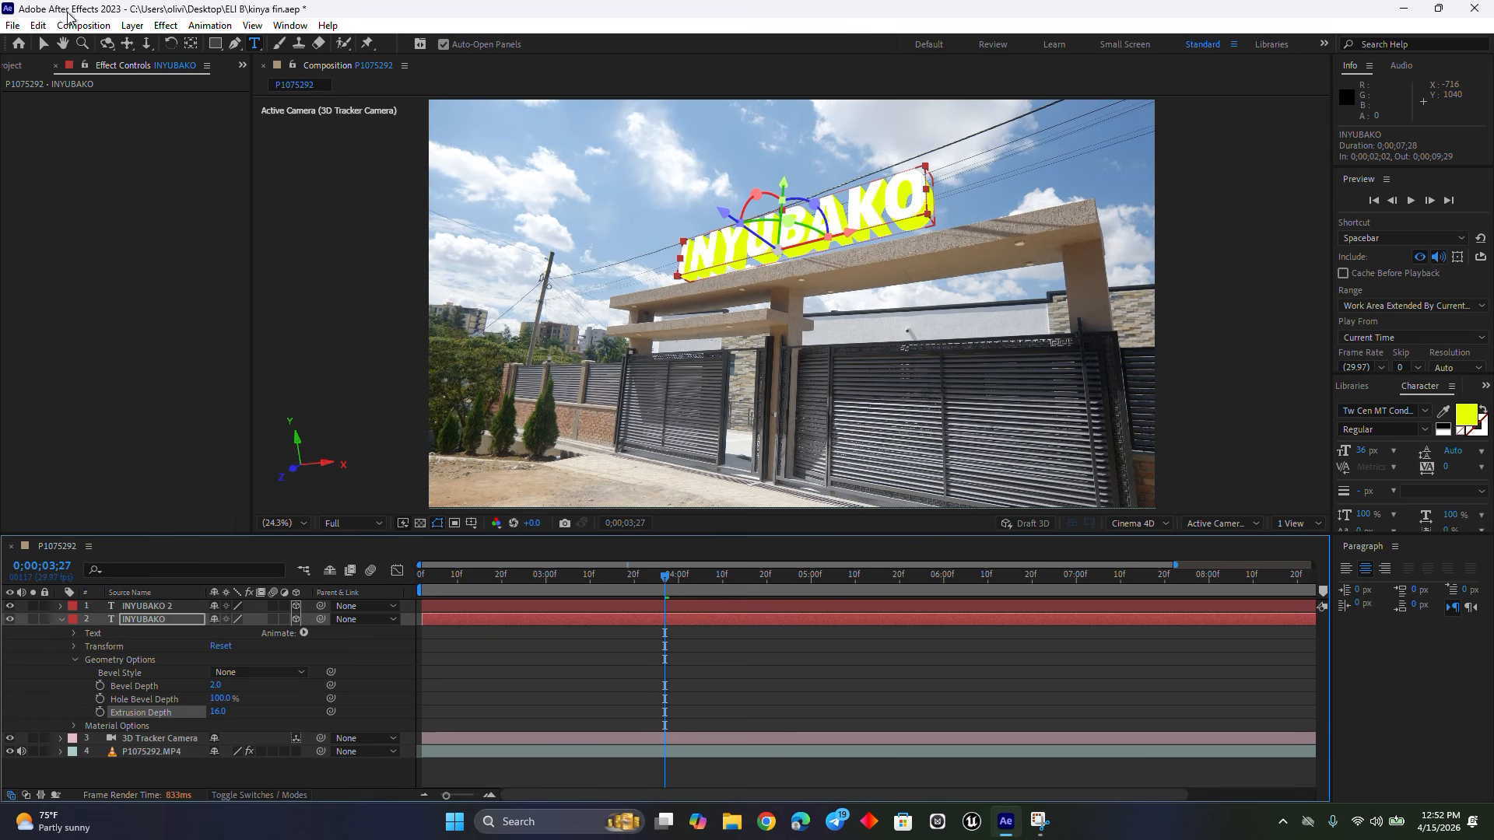
left_click(43, 44)
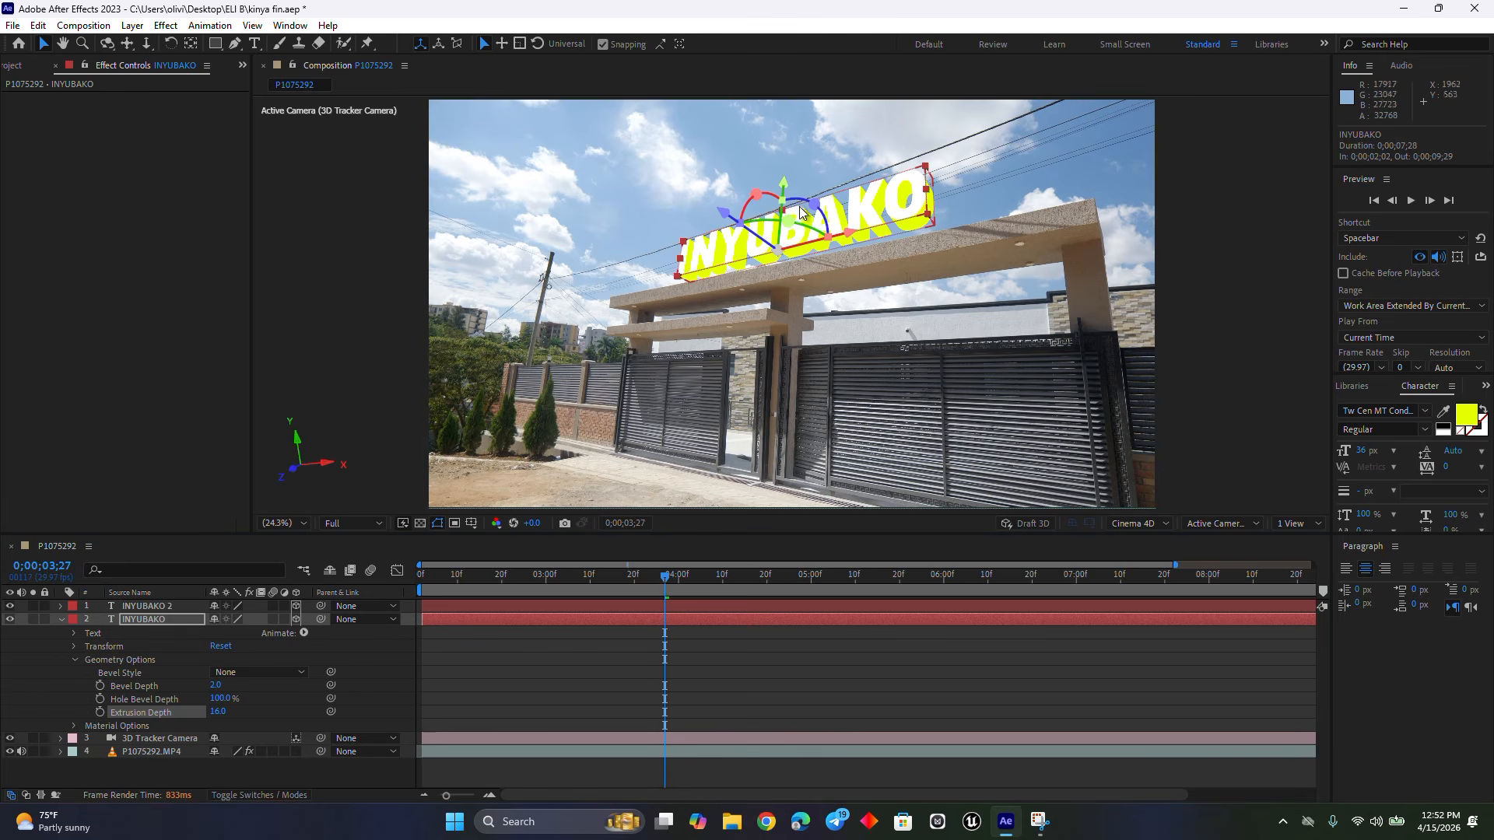
left_click_drag(783, 192, 777, 210)
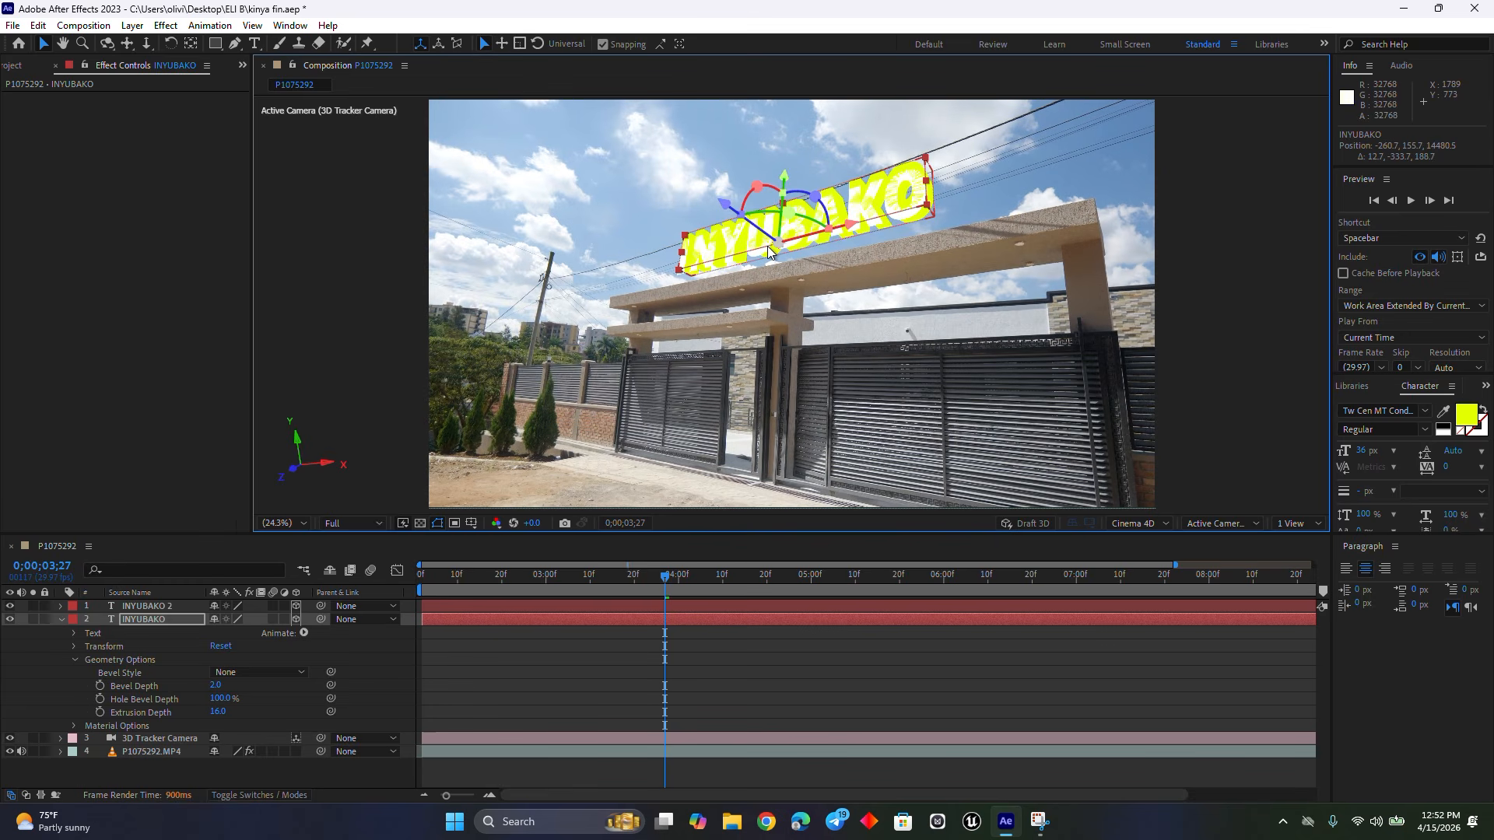
key("ctrl+z")
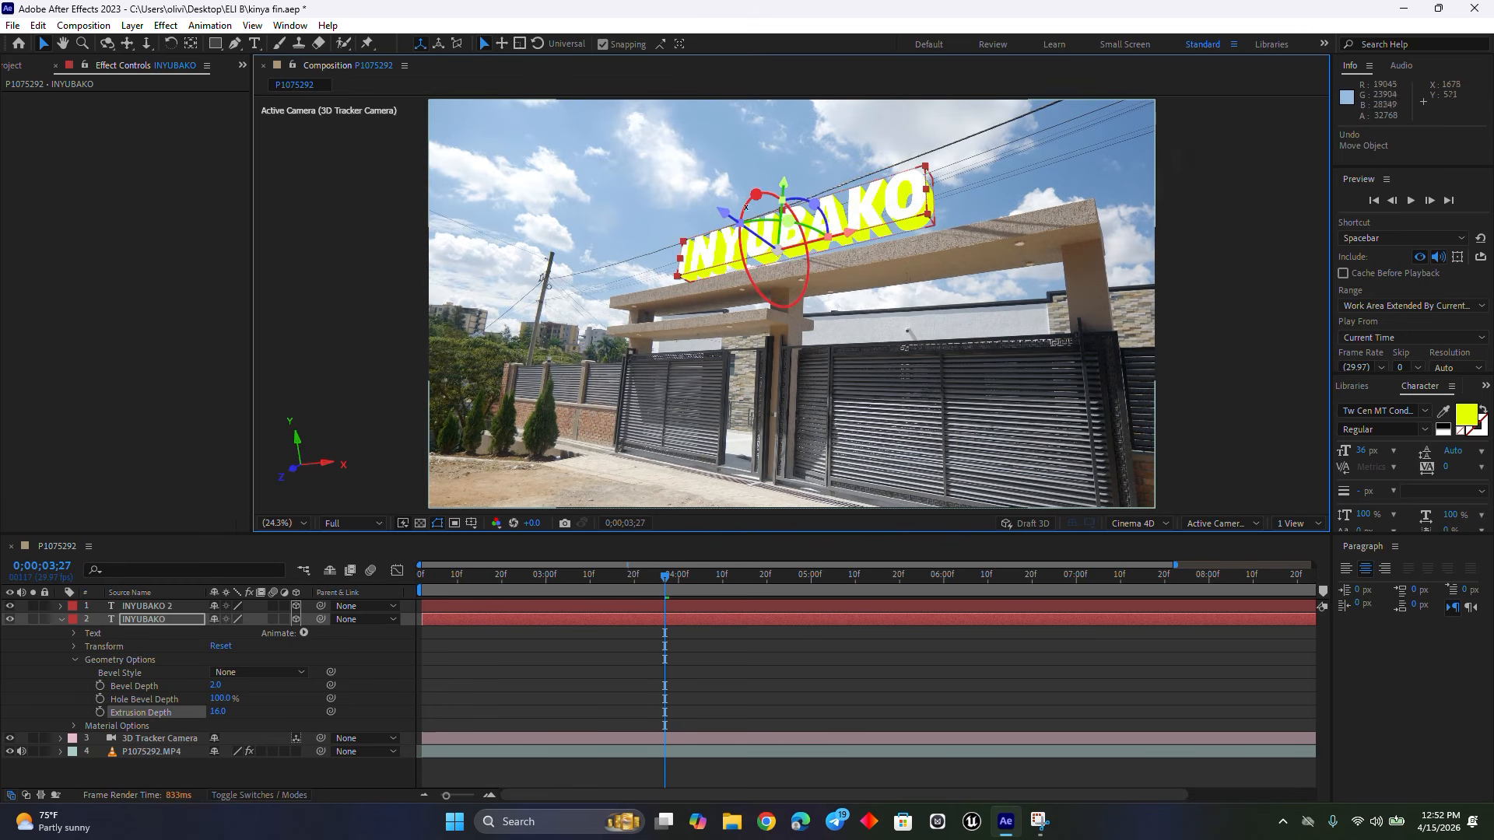
key("ctrl+z")
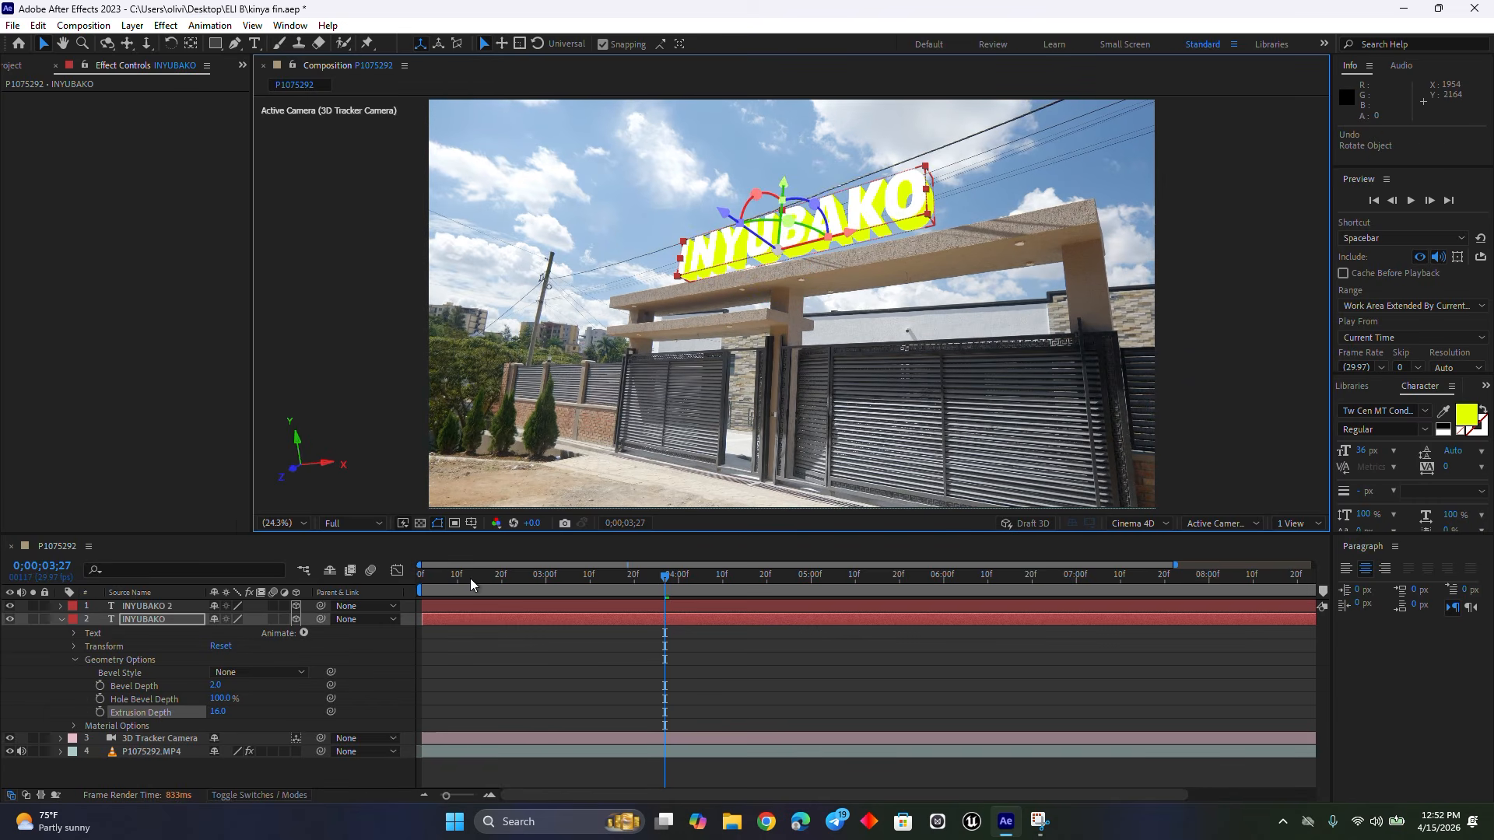
Step: Check the extruded INYUBAKO lettering's placement above the gate at earlier frames, ending at 0;00;03;11
left_click(445, 578)
left_click_drag(448, 584, 595, 593)
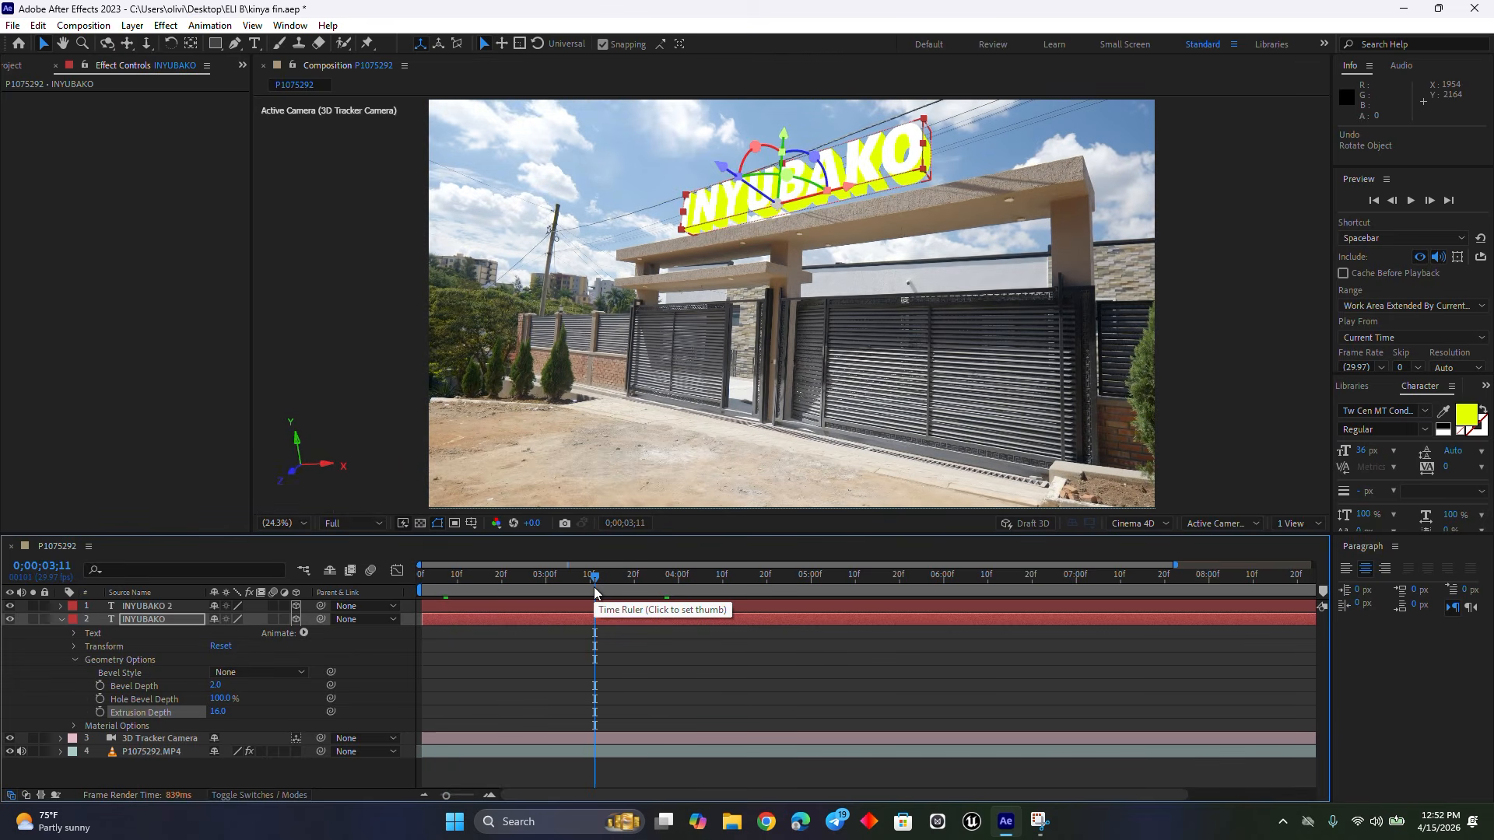